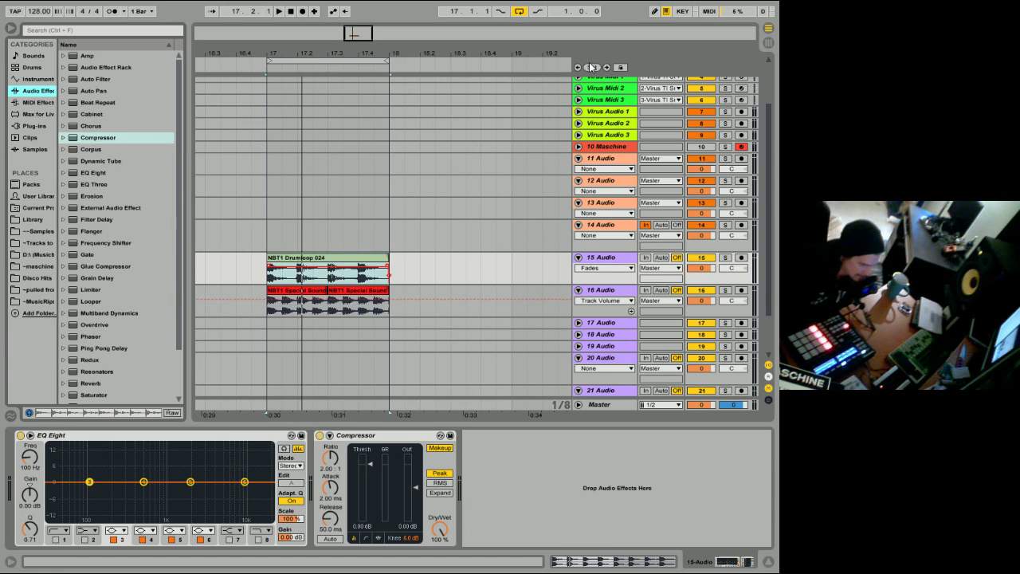
- Enlarge the lane of track 16 Audio and show its Track Panning automation
left_click(721, 281)
left_click(724, 302)
left_click_drag(724, 313, 723, 324)
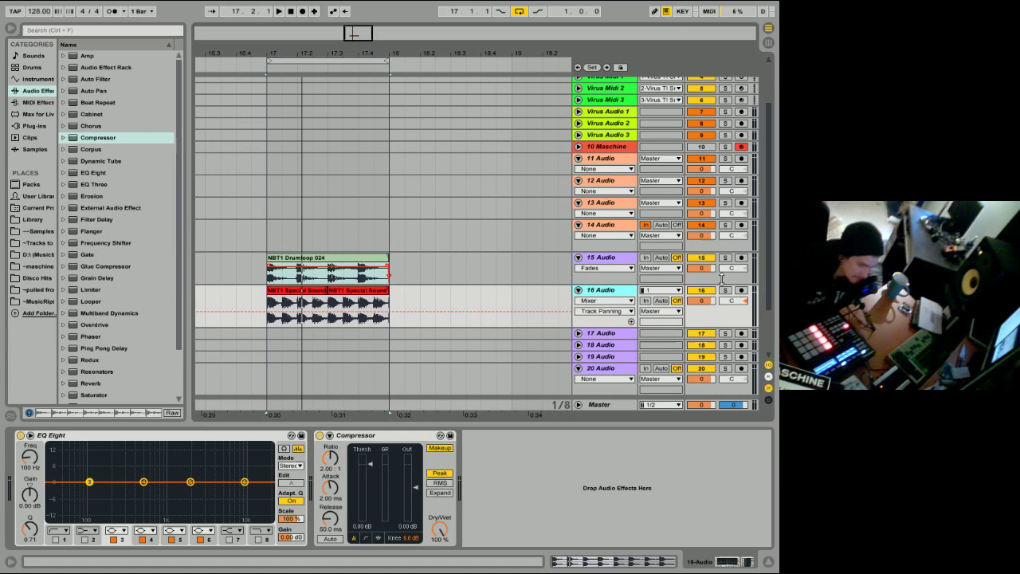
mouse_move(722, 279)
left_mouse_down()
mouse_move(720, 302)
mouse_move(714, 278)
left_mouse_up()
left_click(714, 318)
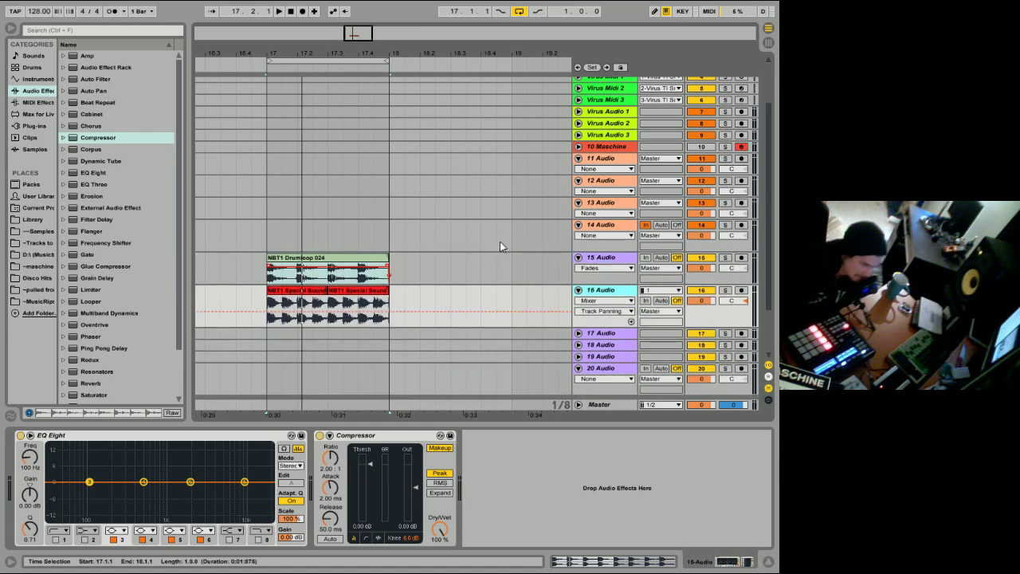
mouse_move(732, 322)
left_mouse_down()
mouse_move(731, 310)
mouse_move(730, 321)
left_mouse_up()
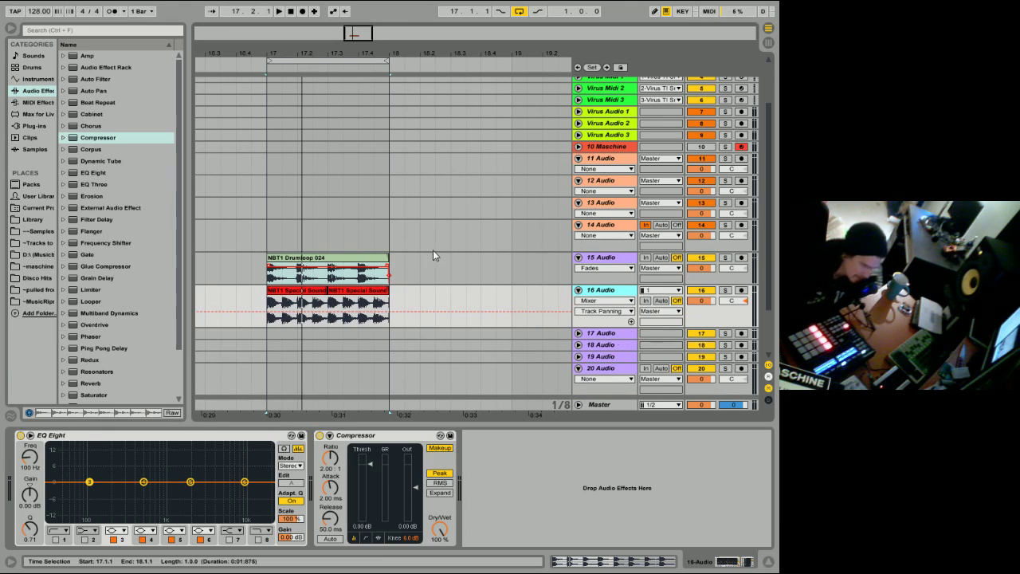
- Play back the NBT1 Drumloop 024 clip together with the Special Sound clips on 16 Audio
left_click(288, 261)
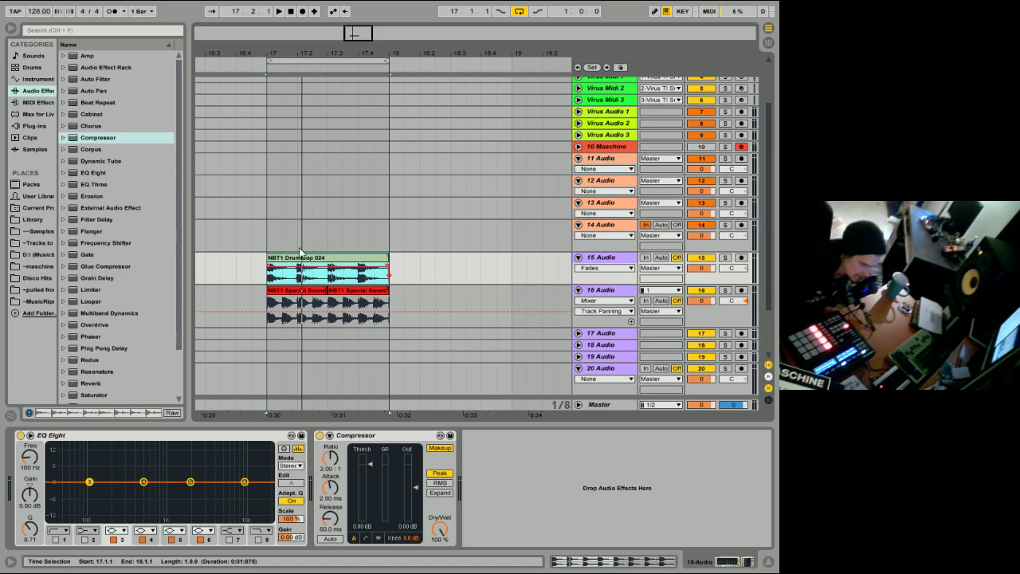
key("space")
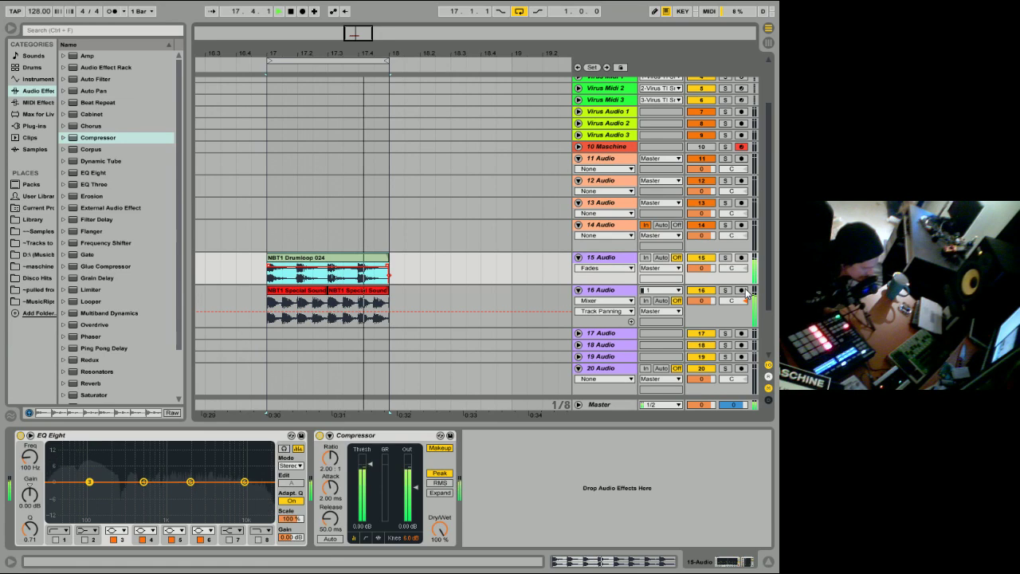
key("space")
left_click(702, 310)
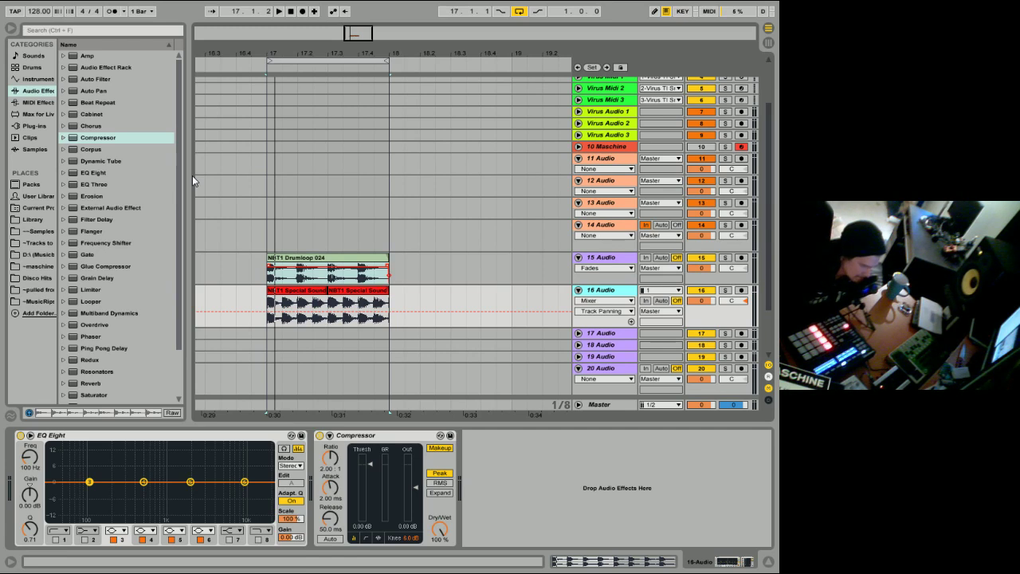
- Enlarge the lanes of 15 Audio and 16 Audio to compare the drum loop's hits with the Special Sound waveform
left_click(341, 260)
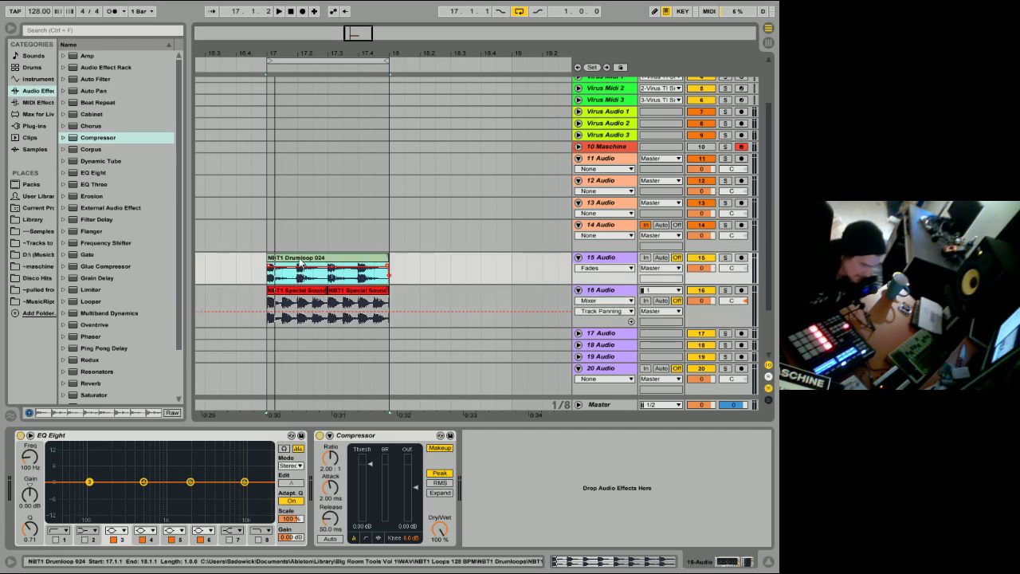
left_click_drag(703, 281, 703, 313)
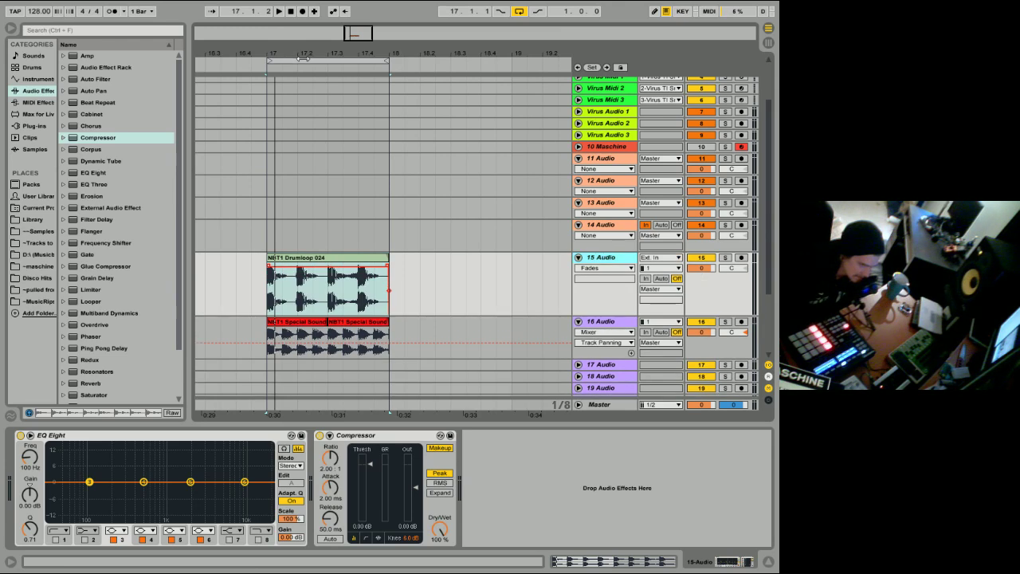
left_click_drag(304, 58, 335, 134)
left_click_drag(271, 290, 281, 289)
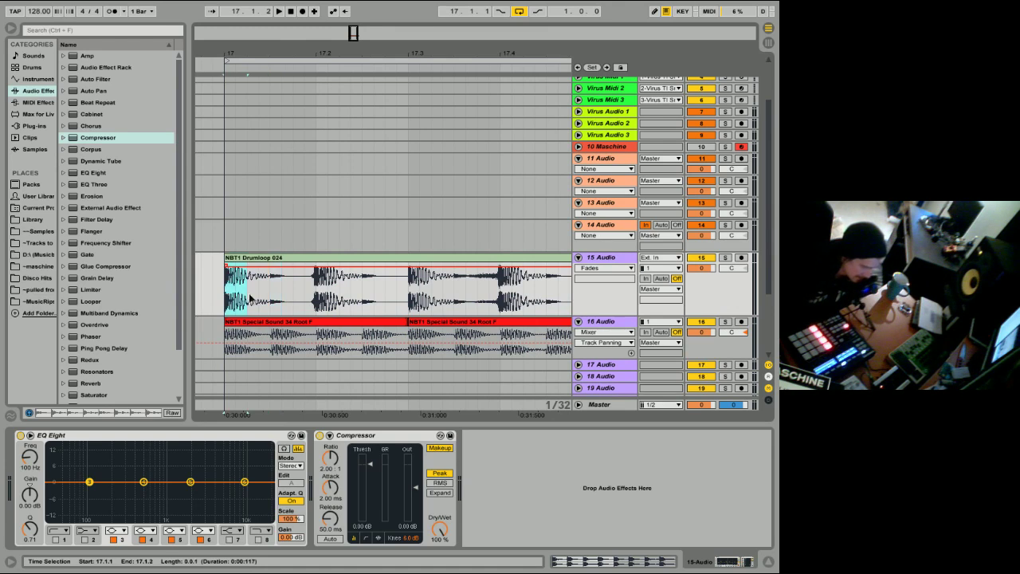
left_click(249, 297)
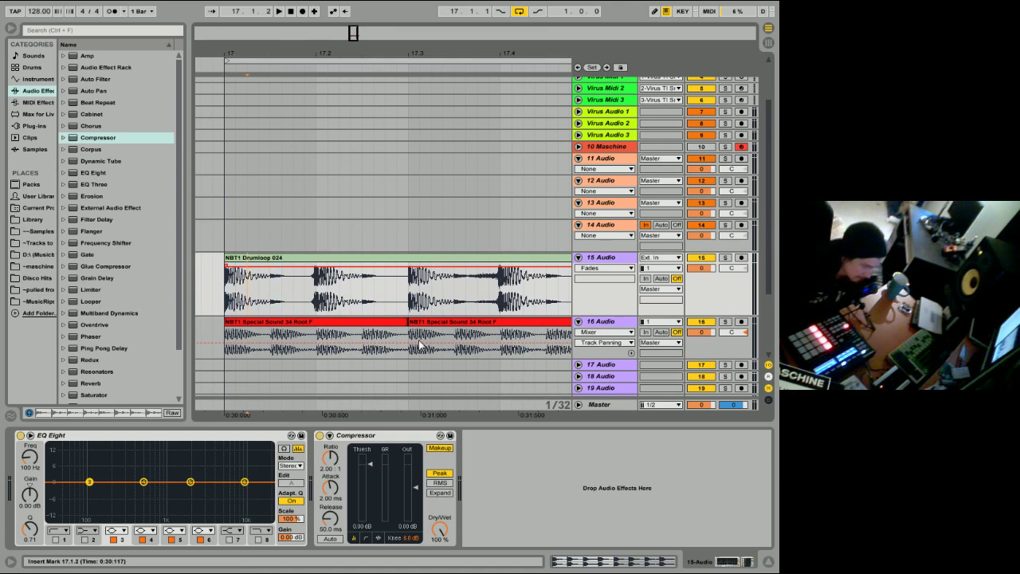
left_click_drag(719, 358, 719, 380)
scroll(547, 269, "down", 3)
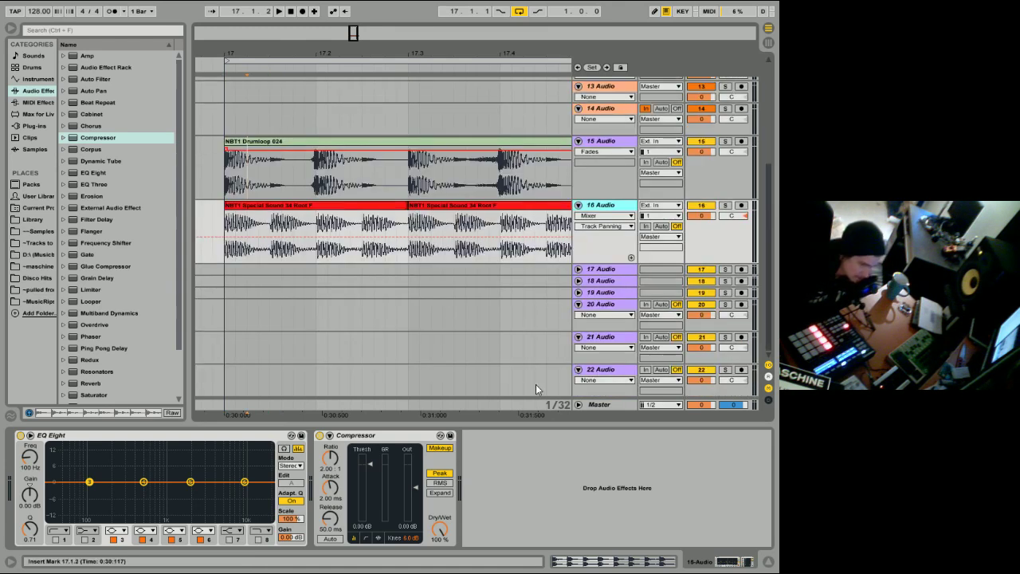
- Draw a Compressor Output Gain automation dip to -36.0 dB on 16 Audio from 17.1.1 to 17.1.3
left_click(407, 527)
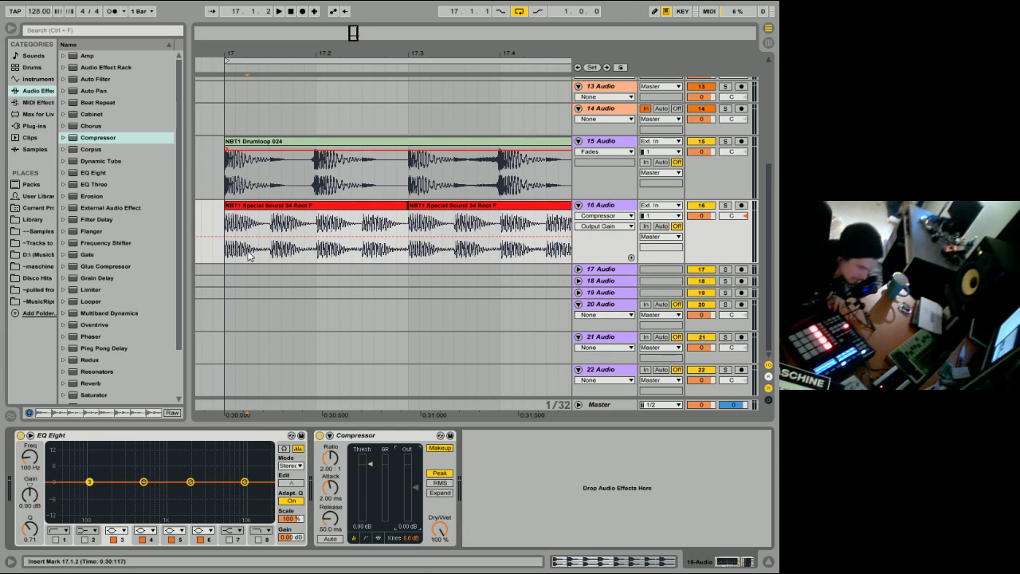
key("ctrl+b")
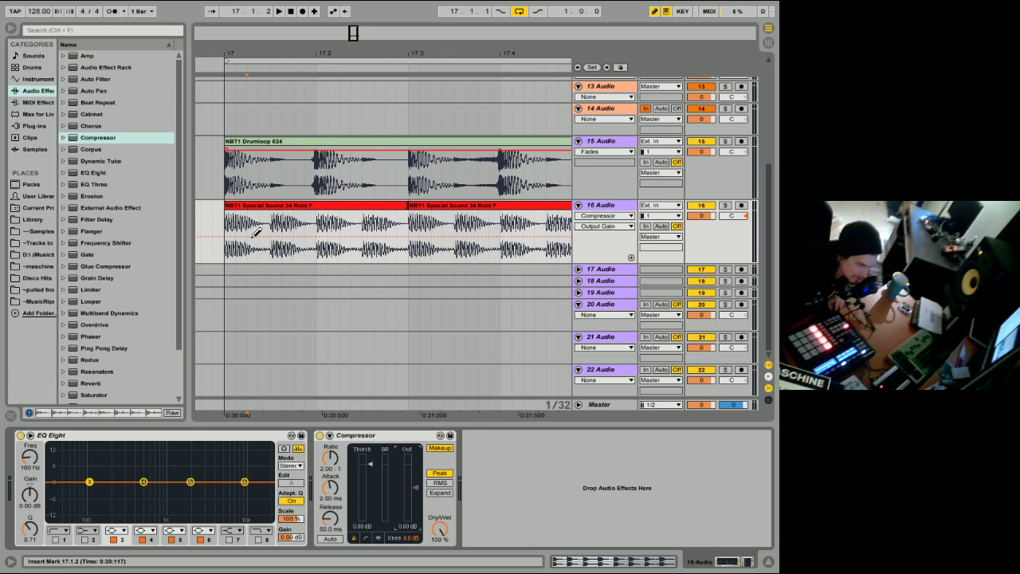
mouse_move(227, 248)
left_mouse_down()
mouse_move(232, 260)
mouse_move(271, 270)
left_mouse_up()
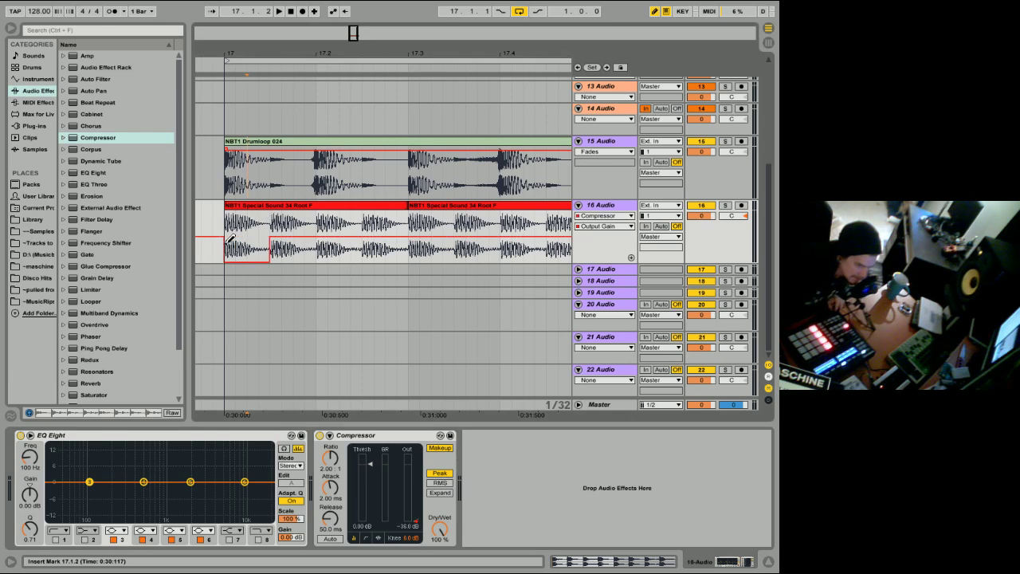
- Play the loop from the first Special Sound clip to audition the drawn gain dip
left_click(250, 207)
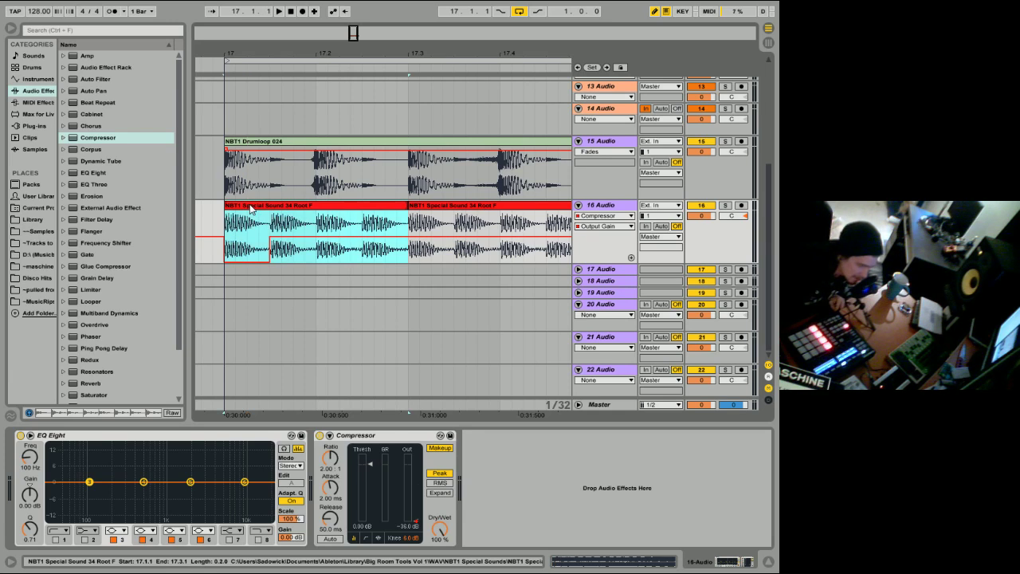
key("space")
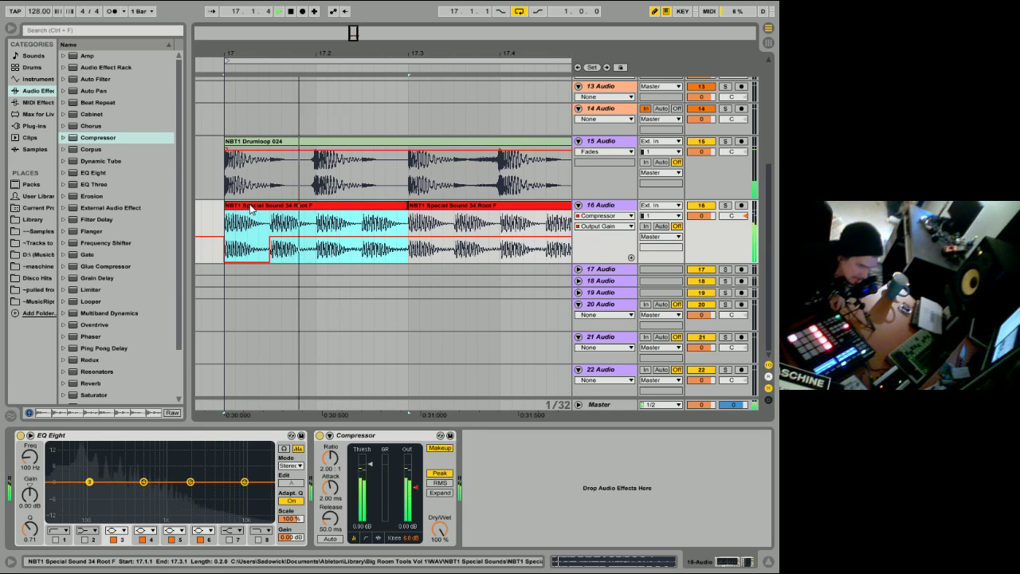
key("space")
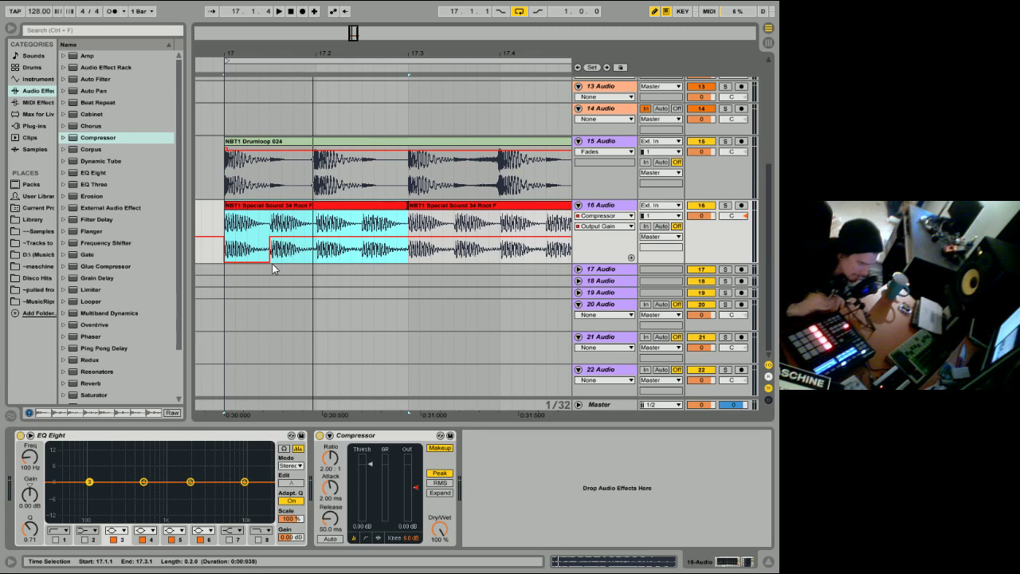
- Remove the dip's -36.0 dB end breakpoint so the Output Gain ramps up from 17.1.1 to 17.1.3
mouse_move(269, 266)
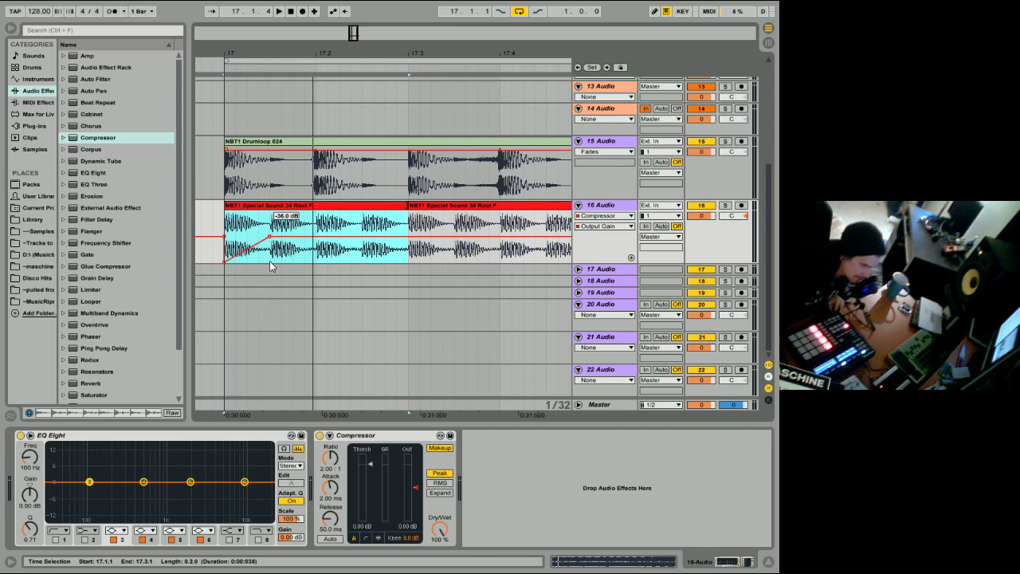
left_click_drag(269, 264, 222, 266)
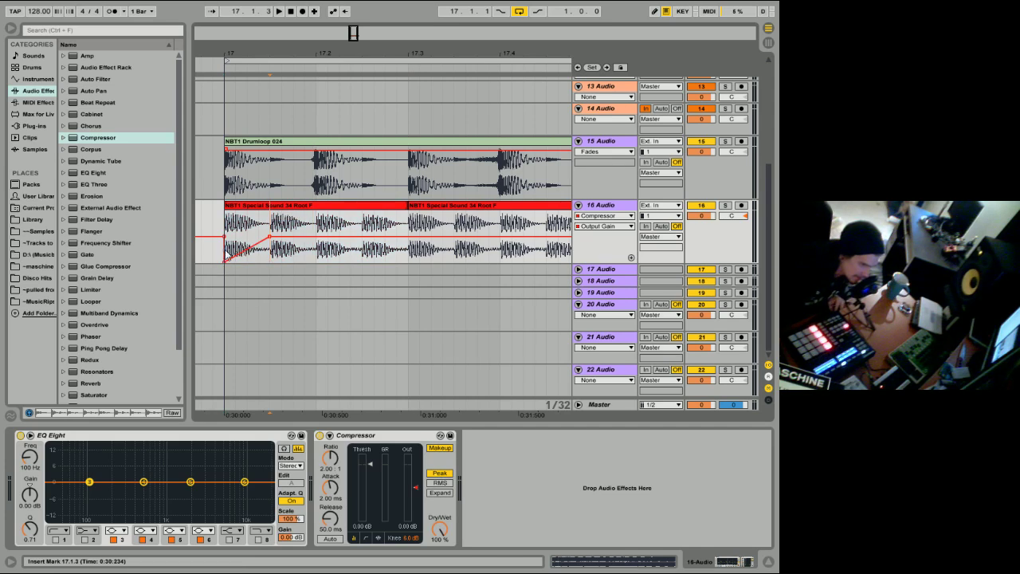
- Duplicate the first beat's Output Gain ramp onto beats 17.2, 17.3 and 17.4 of 16 Audio
left_click_drag(228, 228, 313, 239)
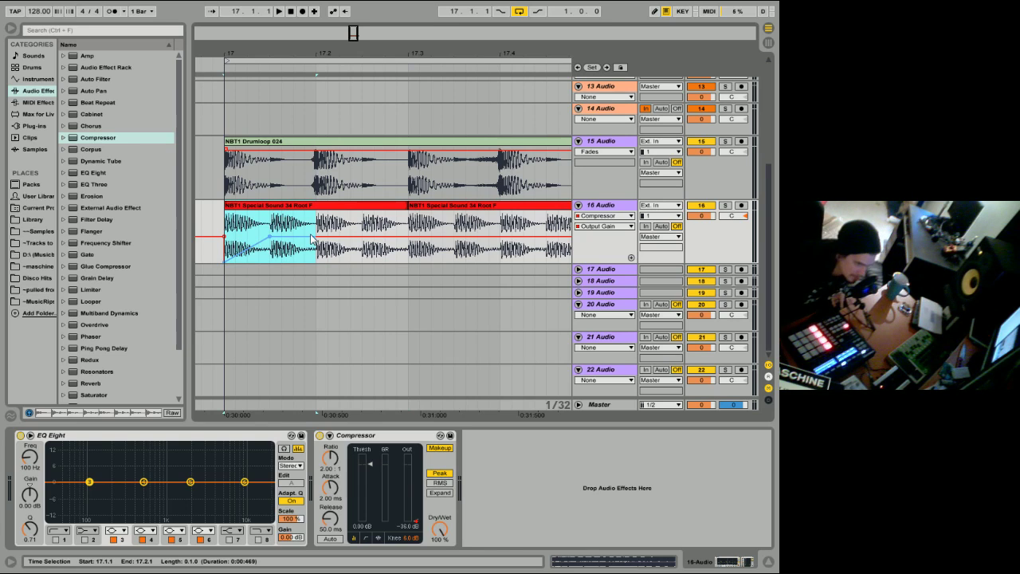
key("ctrl+d")
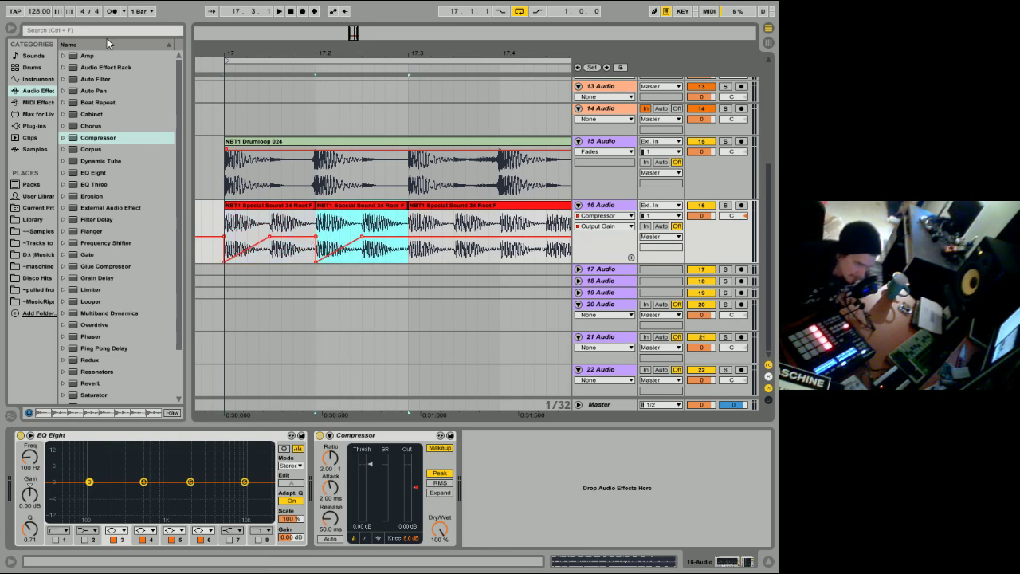
left_click(38, 4)
left_click(38, 8)
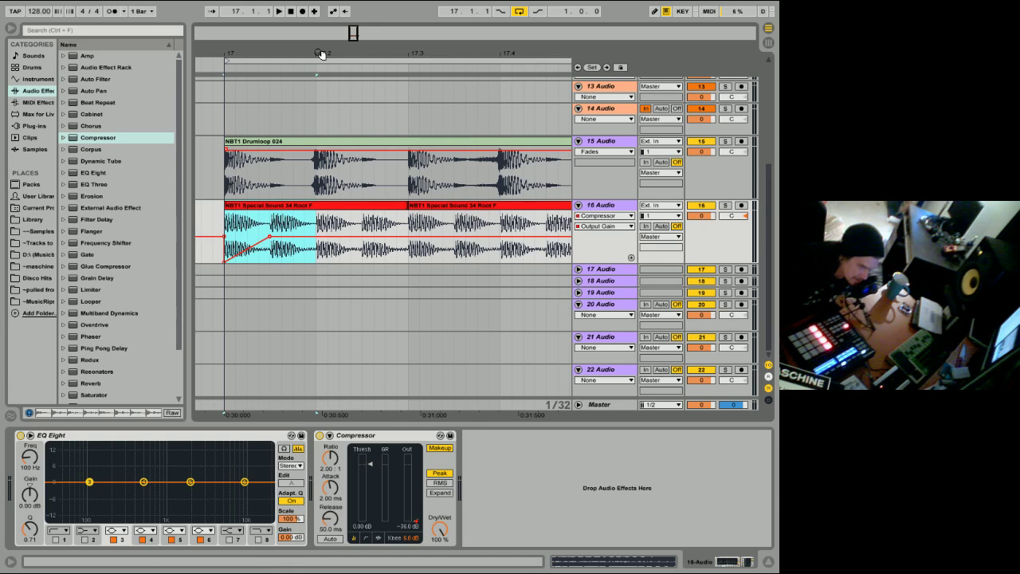
mouse_move(319, 52)
left_mouse_down()
mouse_move(277, 54)
mouse_move(313, 55)
left_mouse_up()
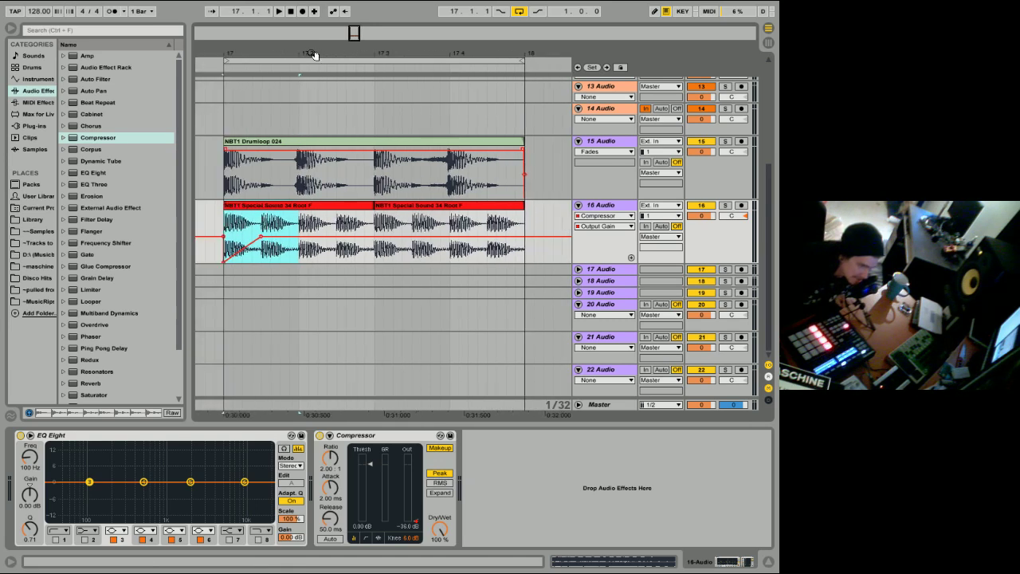
key("ctrl+d")
key("ctrl+d")
key("ctrl+d")
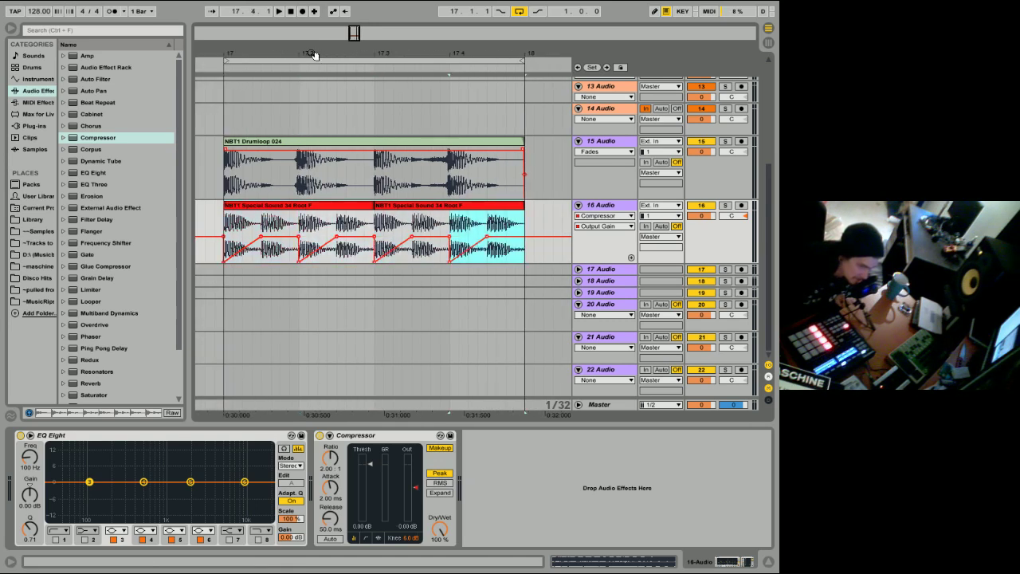
- Play the bar to audition the Output Gain ramps on all four beats
left_click(257, 206)
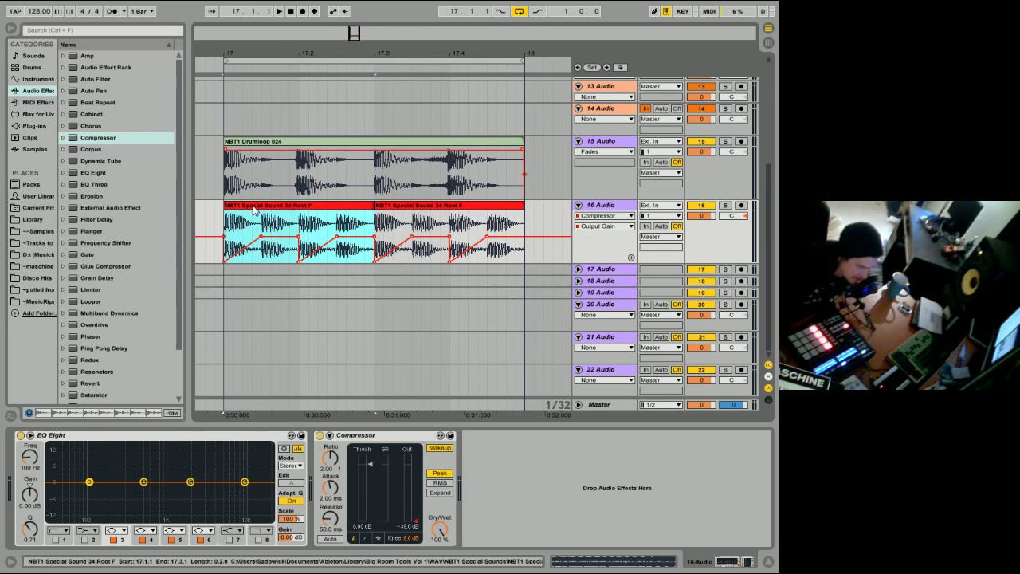
key("space")
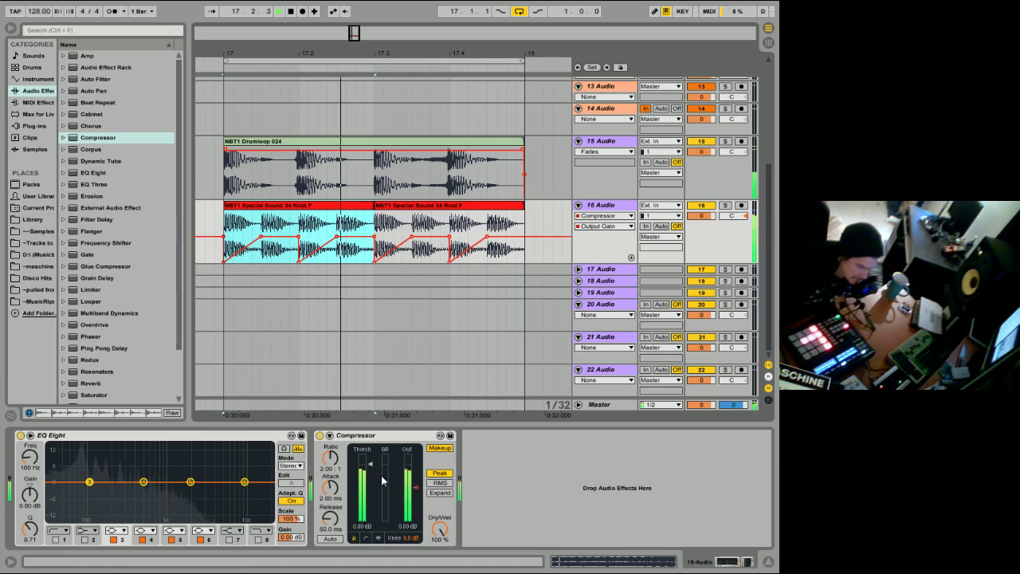
key("space")
- Raise the first Output Gain ramp's low point to about -19.5 dB and copy that beat's automation over the other three beats
left_click(405, 528)
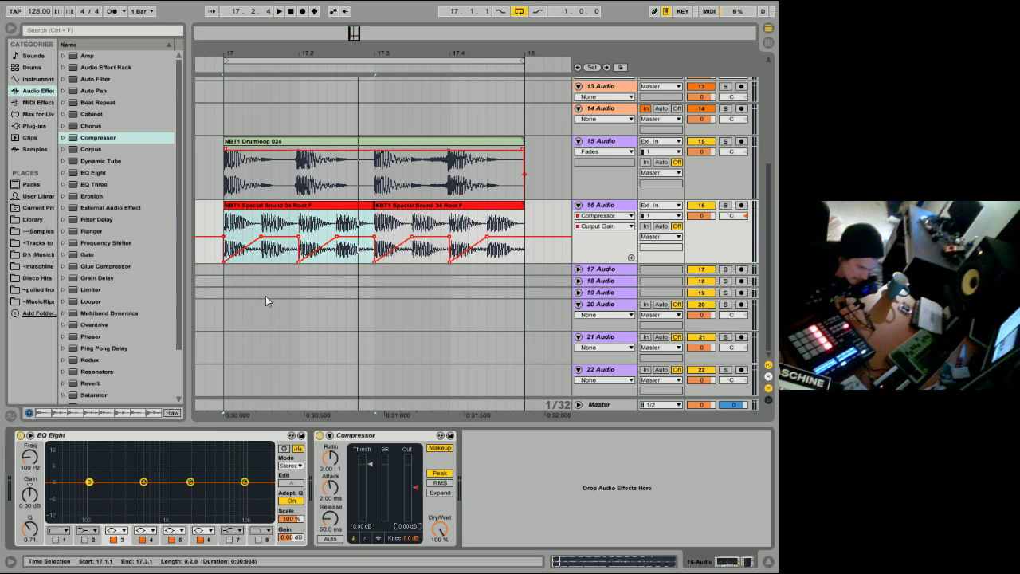
mouse_move(224, 263)
left_click_drag(223, 264, 299, 224)
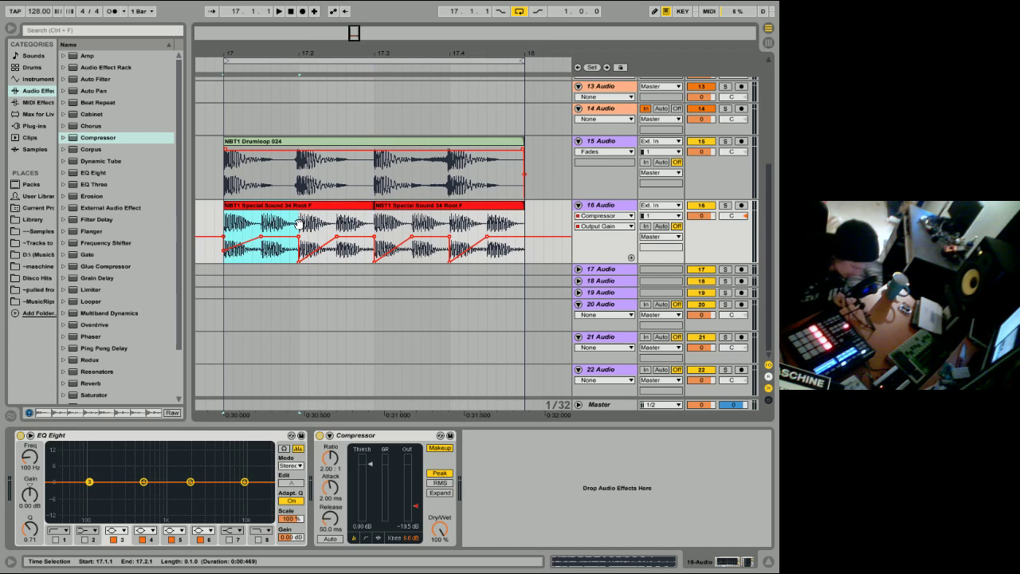
key("Right")
key("Right")
key("Right")
- Play the bar again to audition the shallower Output Gain ramps
left_click(300, 205)
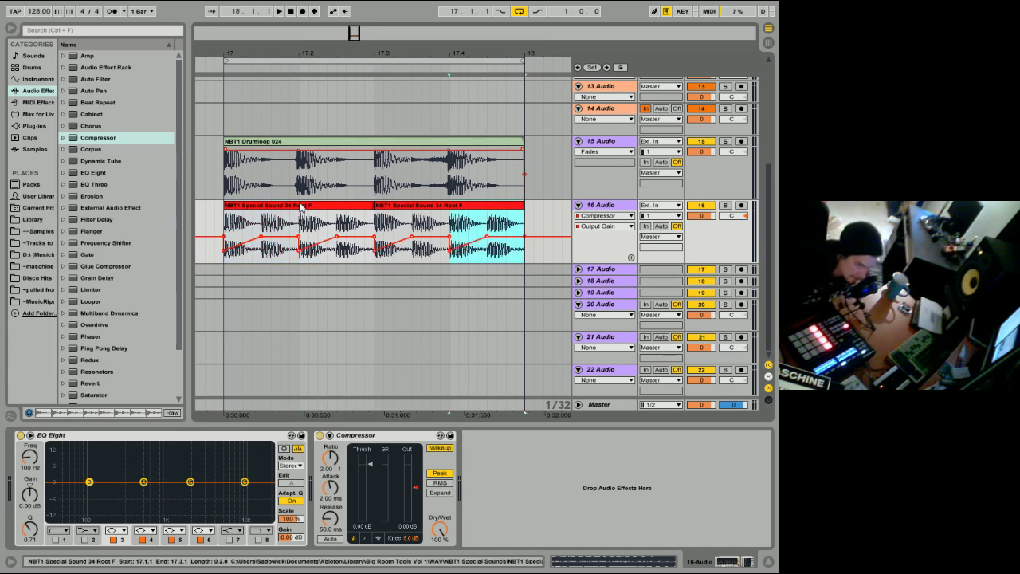
key("space")
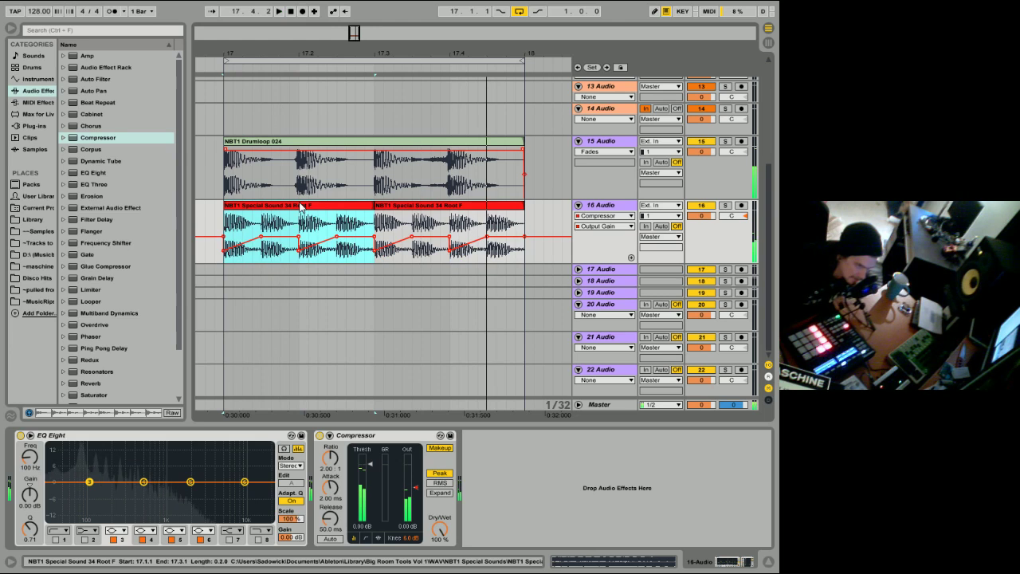
key("space")
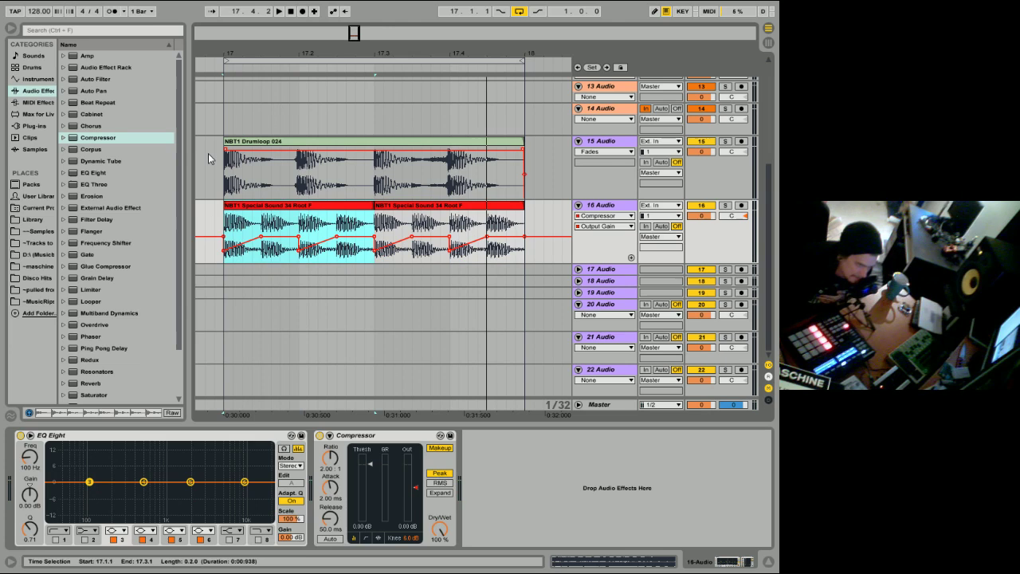
- Insert an Auto Filter before EQ Eight on 16 Audio, raise its cutoff frequency to 19.9 kHz and audition it
left_click(92, 80)
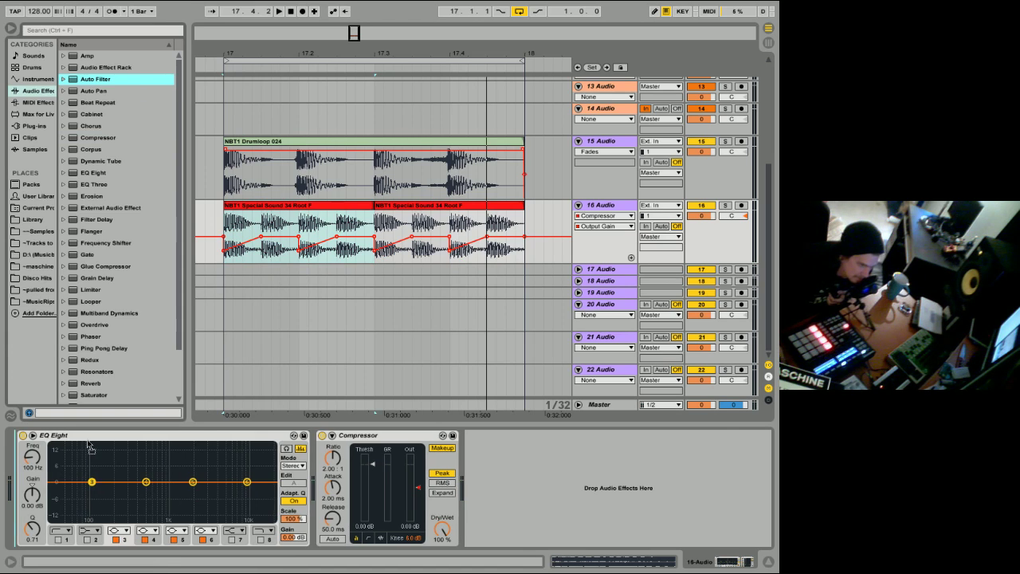
left_click_drag(86, 437, 102, 434)
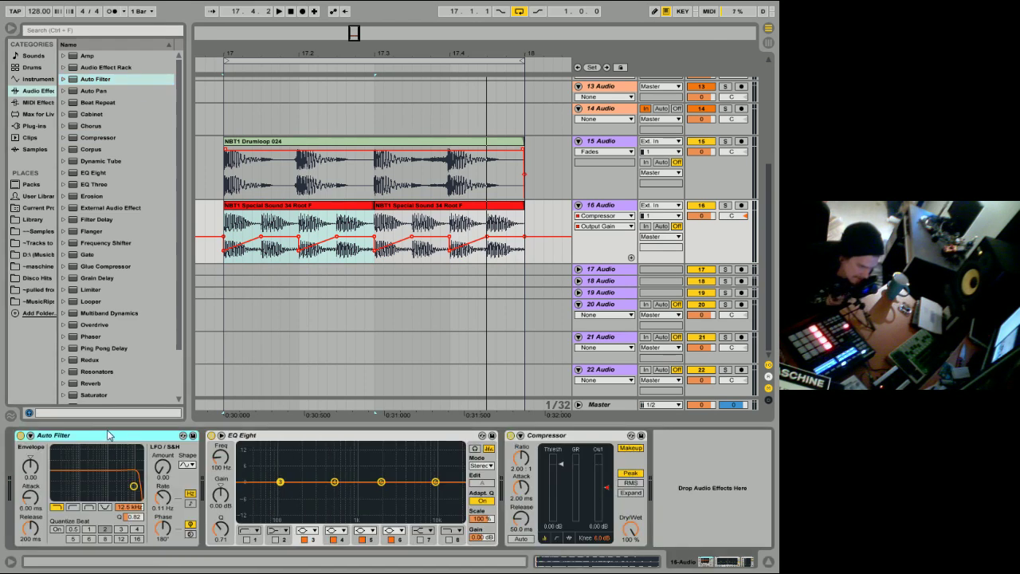
mouse_move(134, 513)
left_mouse_down()
mouse_move(134, 564)
mouse_move(134, 504)
left_mouse_up()
key("space")
key("space")
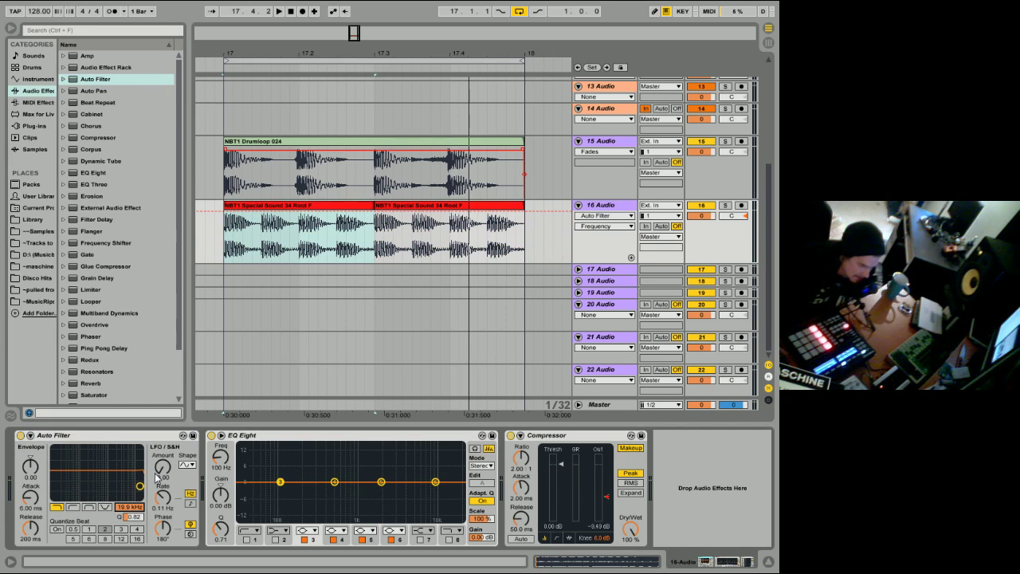
- Set the Auto Filter's LFO to the falling sawtooth shape with a rate of 10.0 Hz
left_click(188, 464)
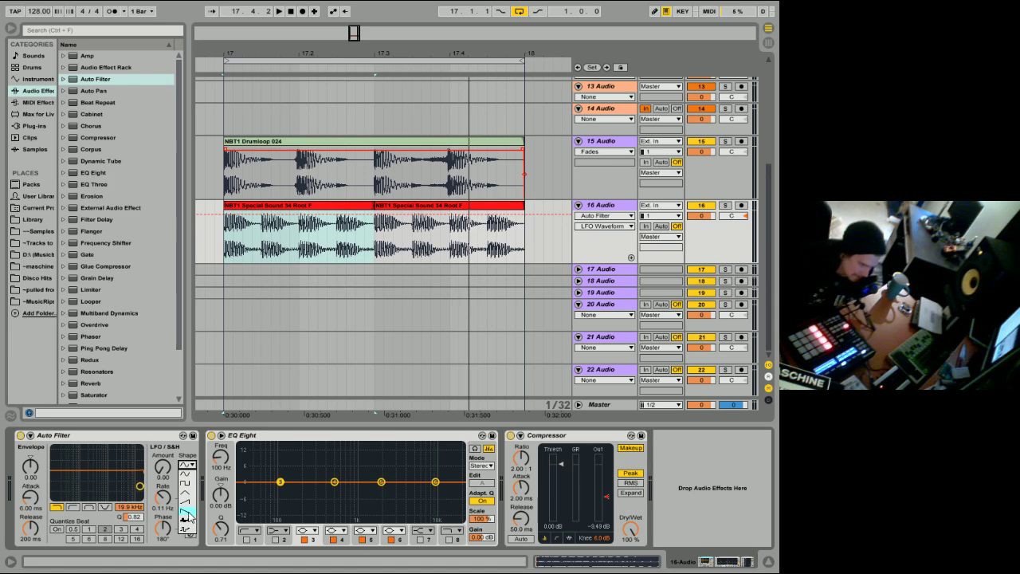
left_click(188, 515)
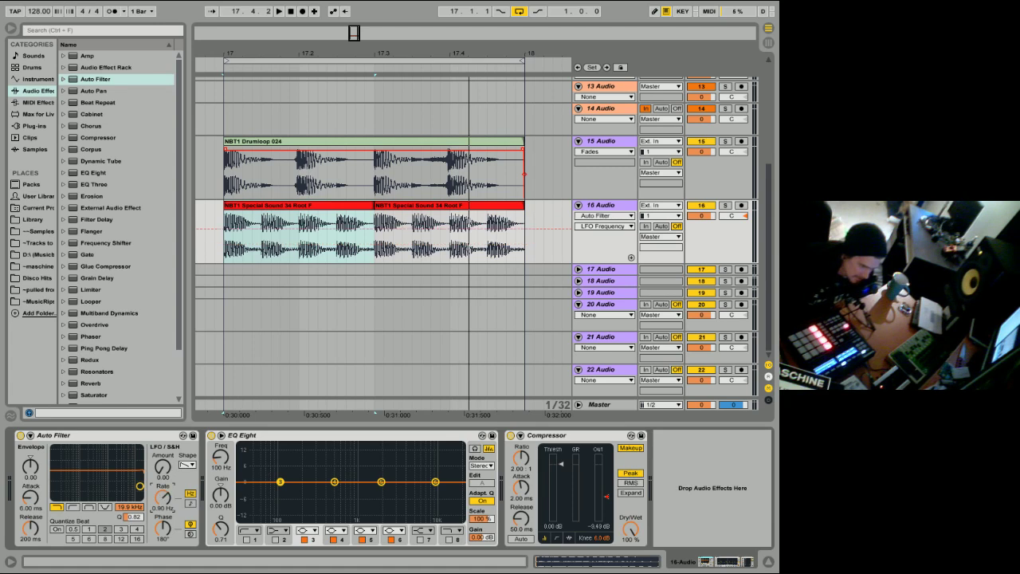
left_click_drag(163, 498, 161, 520)
left_click_drag(162, 497, 162, 462)
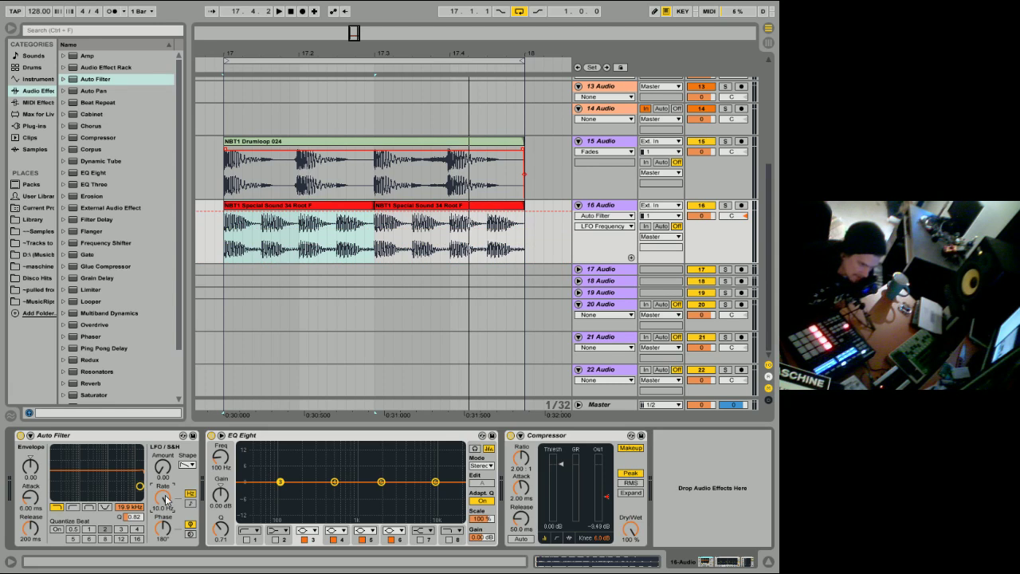
- Set the Auto Filter's LFO amount to 30.0 and its cutoff frequency to 268 Hz
left_click_drag(145, 502, 146, 556)
key("space")
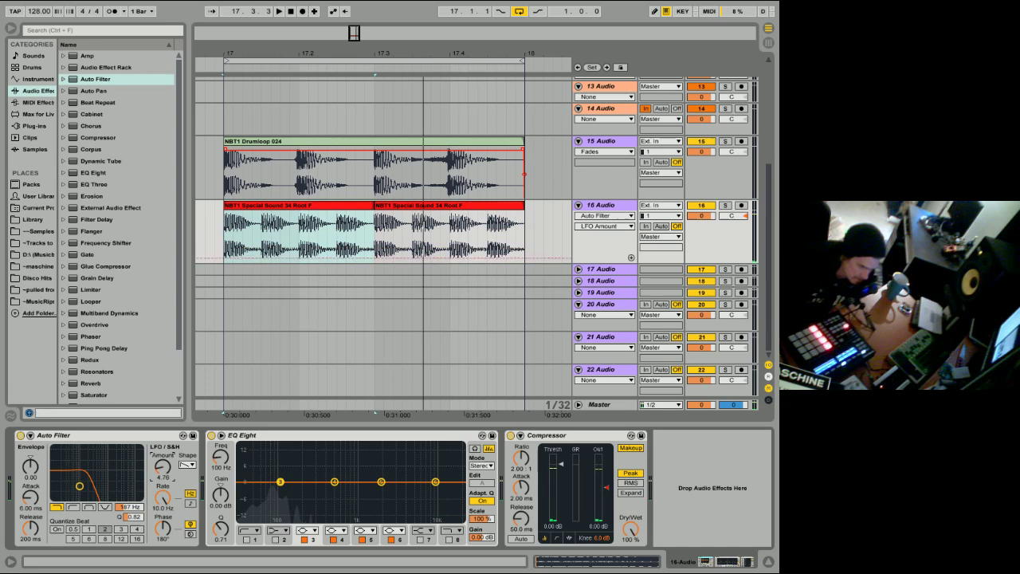
left_click_drag(166, 477, 167, 453)
left_click_drag(132, 509, 131, 499)
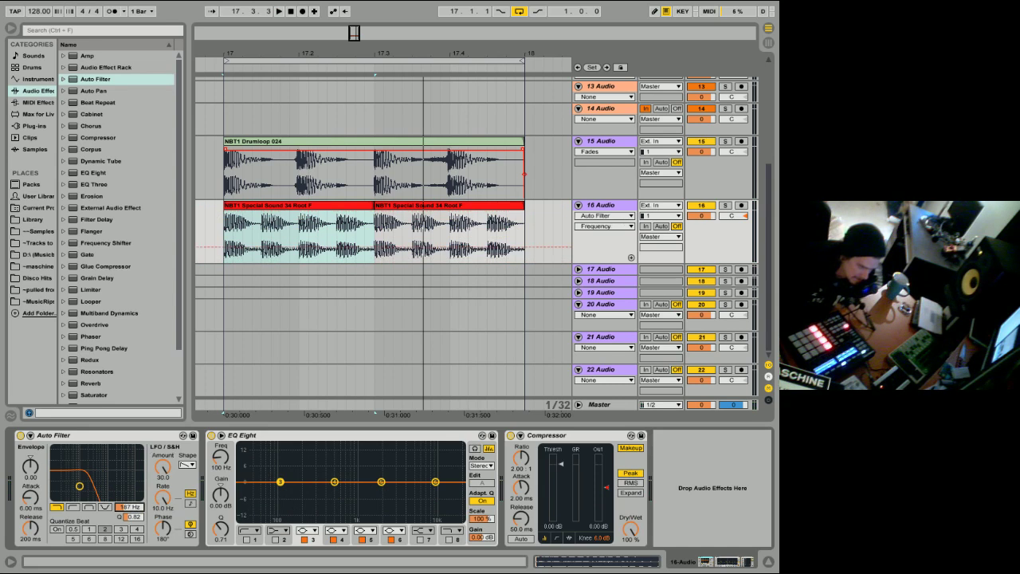
- Lower the Auto Filter's LFO rate to 1.00 Hz while auditioning the bar
key("space")
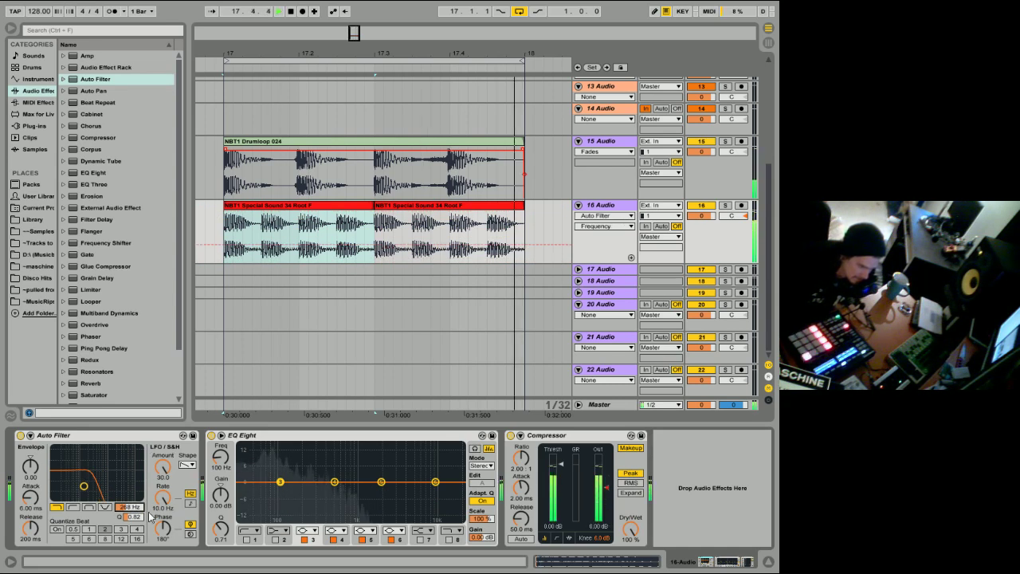
mouse_move(163, 488)
left_mouse_down()
mouse_move(162, 520)
mouse_move(168, 501)
left_mouse_up()
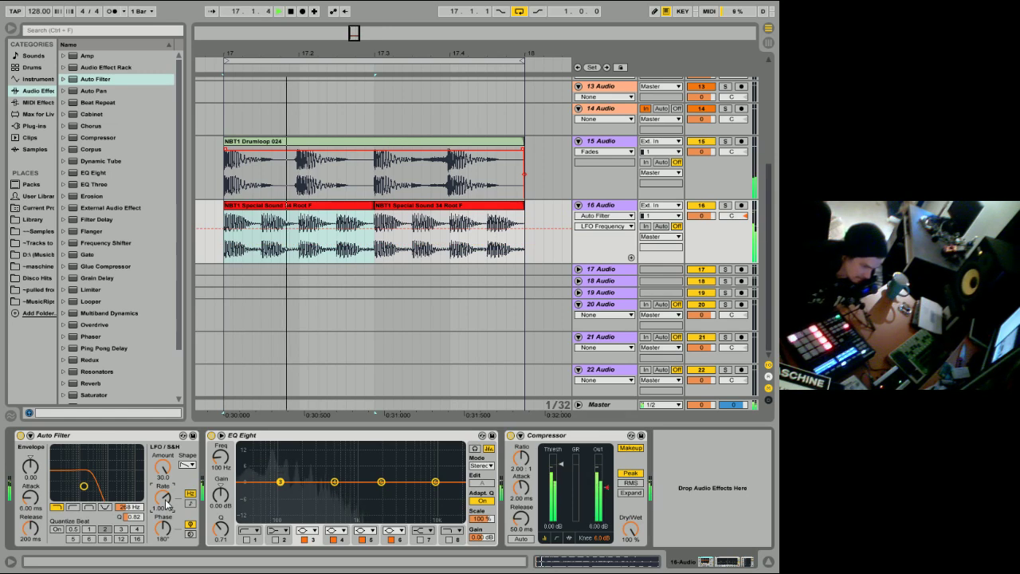
key("space")
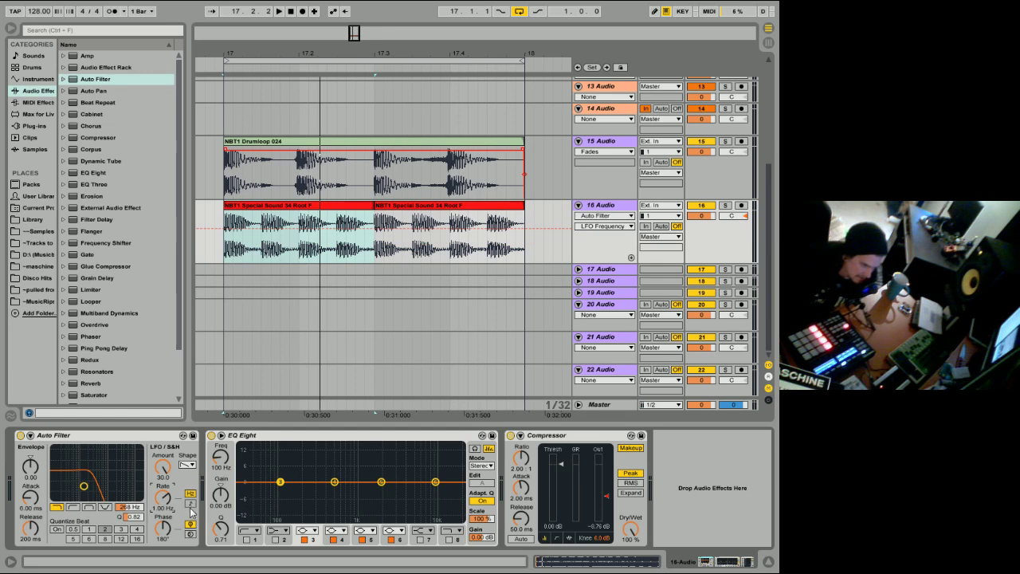
- Sync the Auto Filter's LFO to tempo with phase 0° and a rate of 1/8, auditioning the bar
left_click(190, 503)
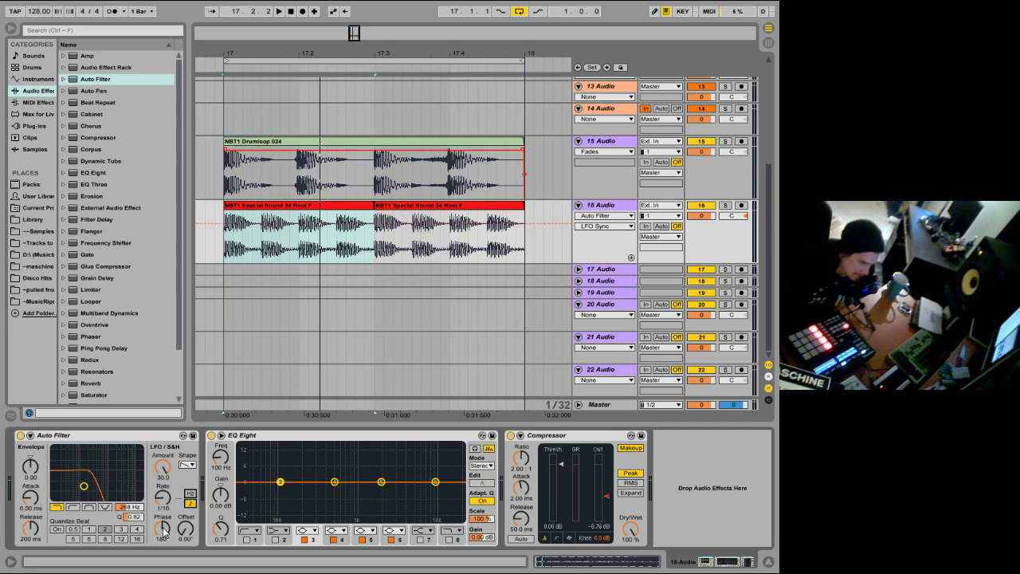
left_click(163, 529)
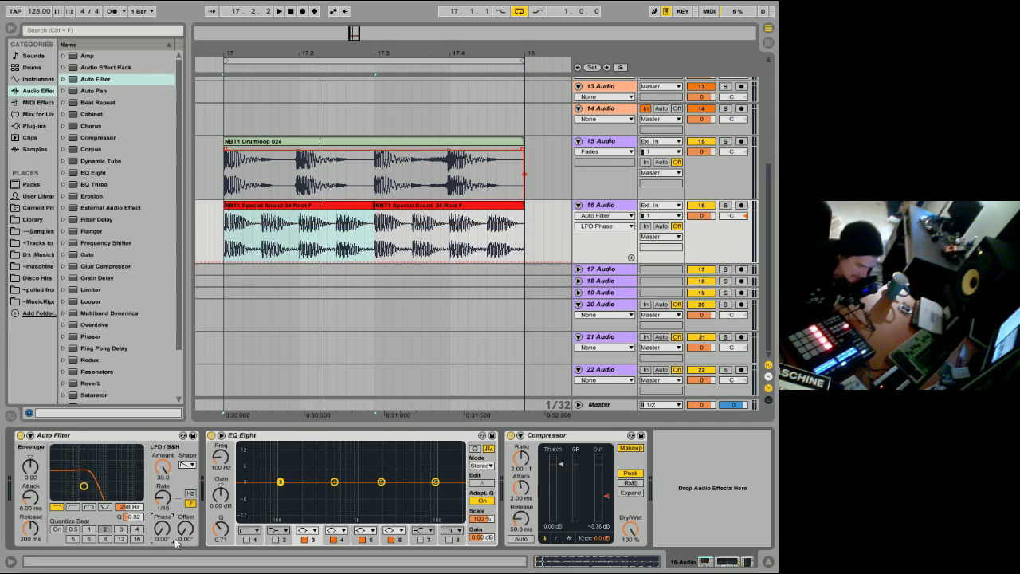
key("space")
mouse_move(162, 529)
left_mouse_down()
mouse_move(162, 480)
mouse_move(163, 529)
left_mouse_up()
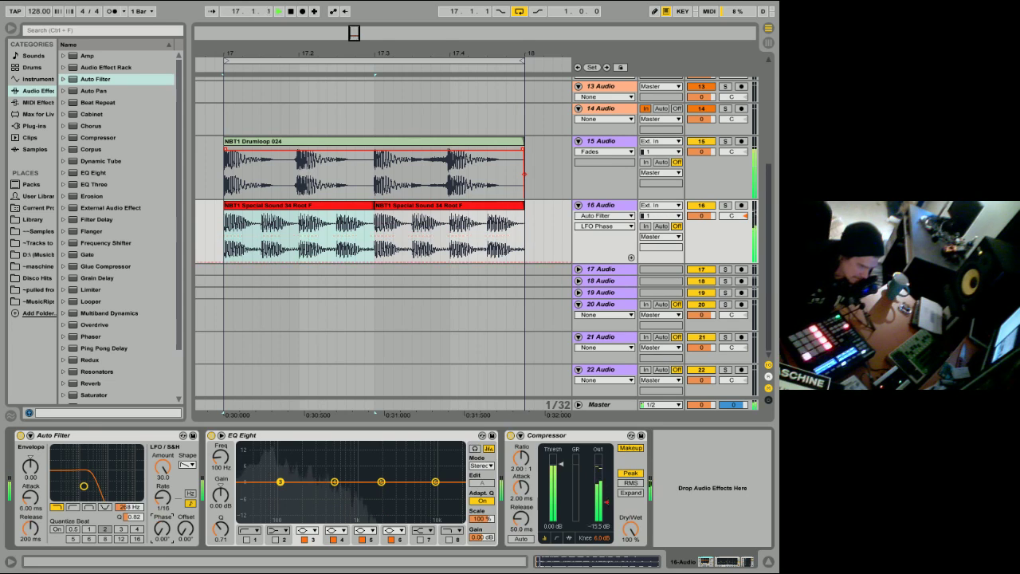
key("space")
left_click(163, 498)
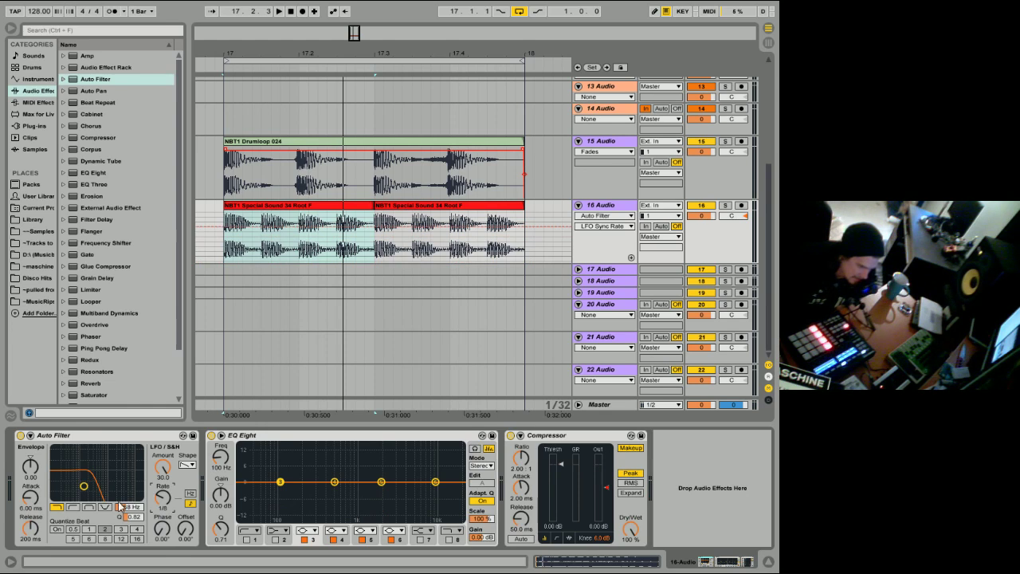
- Audition the bar with the Auto Filter cutoff lowered to 130 Hz and 15 Audio muted
key("space")
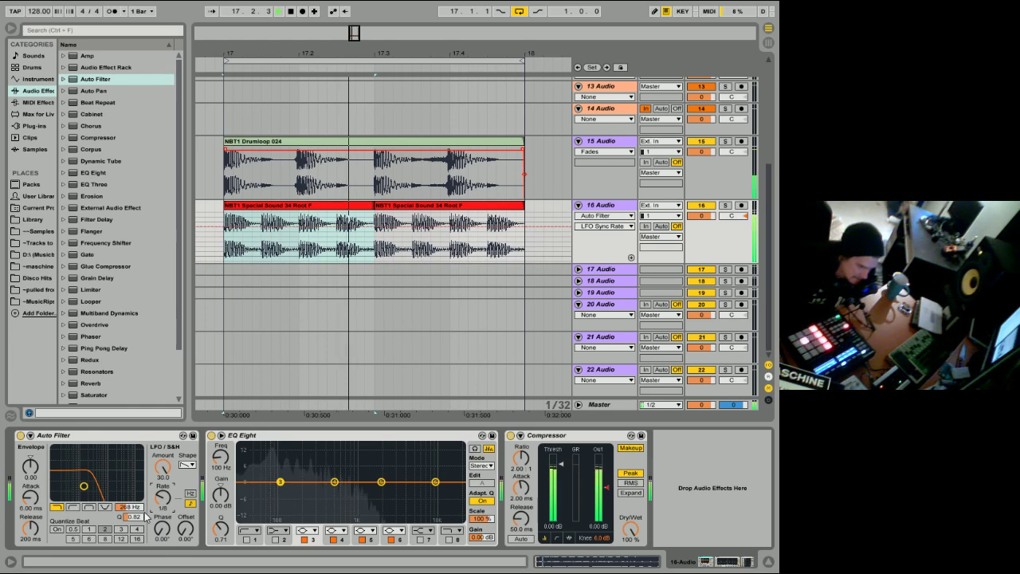
left_click_drag(129, 507, 129, 514)
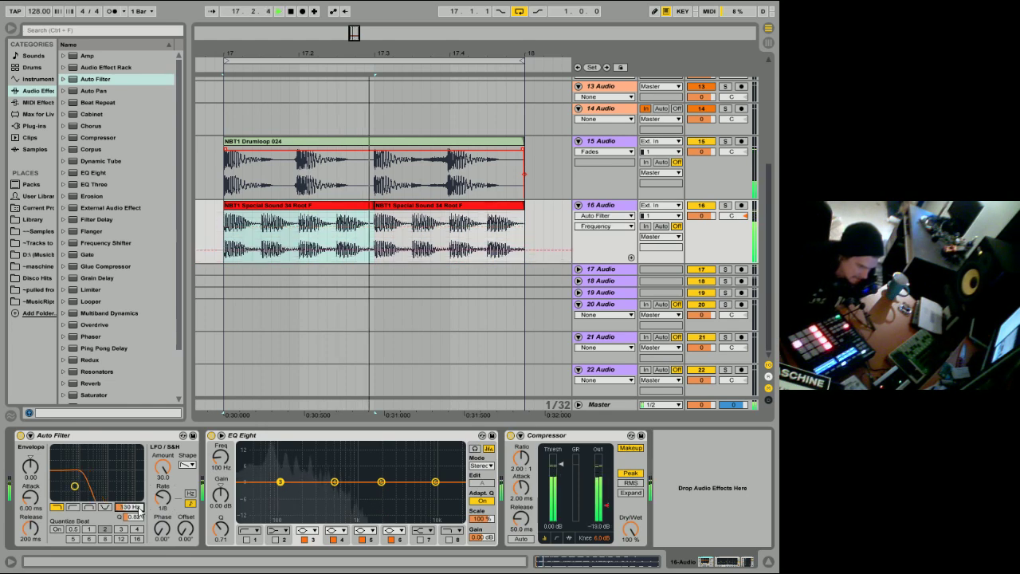
left_click(701, 141)
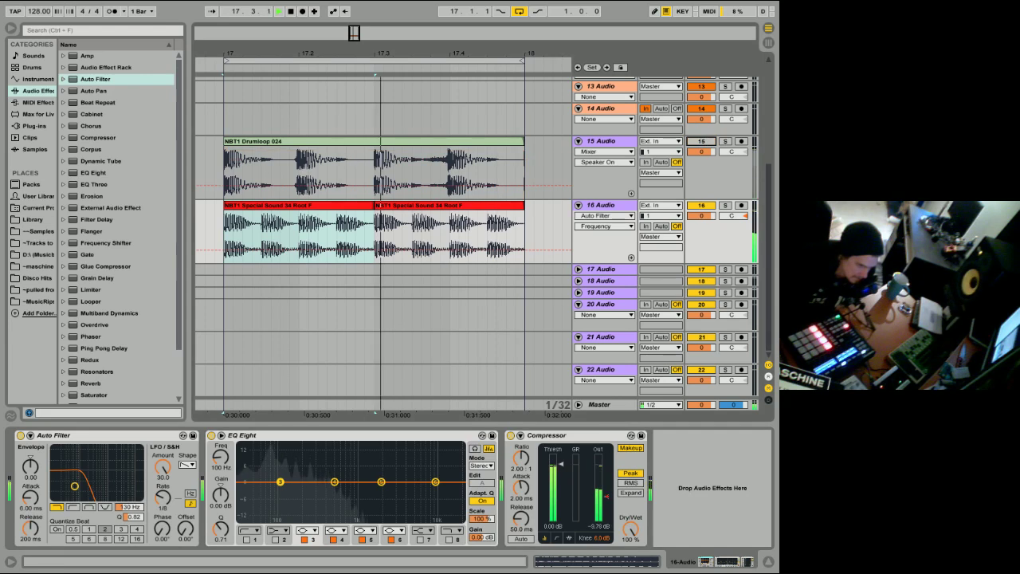
key("space")
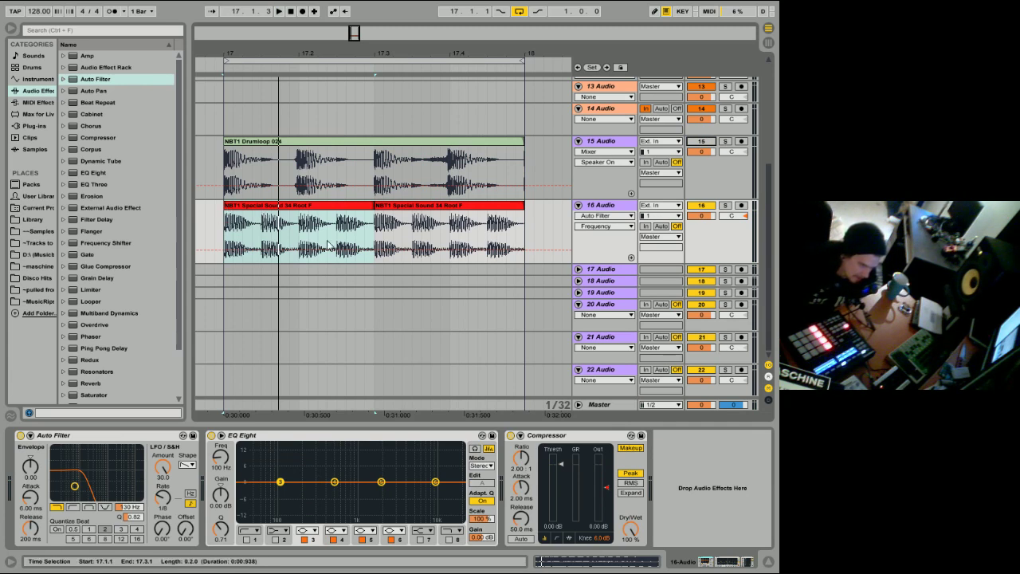
- Raise the Auto Filter's cutoff frequency to 428 Hz while auditioning 16 Audio alone, bypassing the filter once for comparison
mouse_move(130, 506)
left_mouse_down()
mouse_move(131, 478)
mouse_move(131, 502)
left_mouse_up()
key("space")
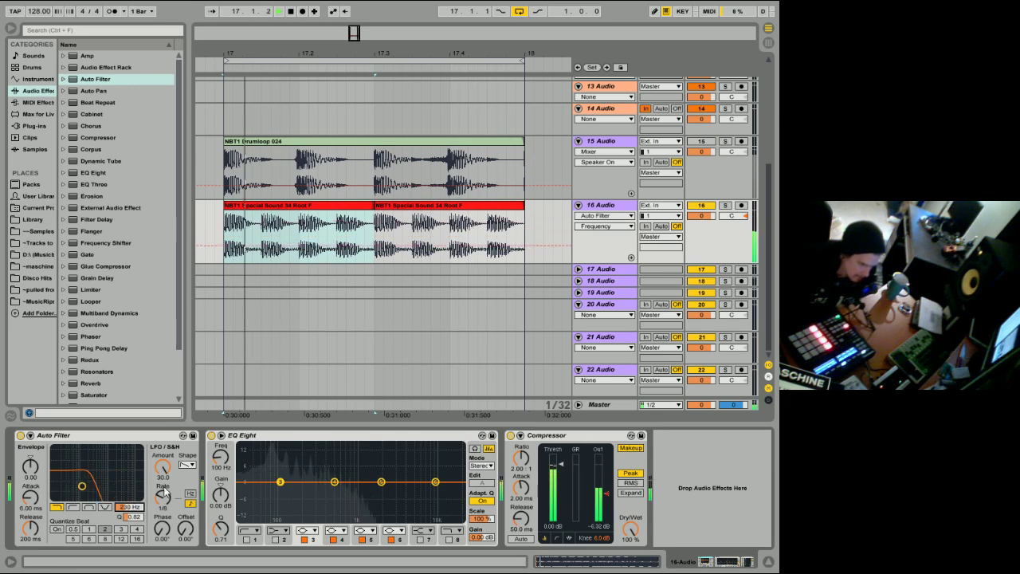
left_click_drag(163, 468, 163, 434)
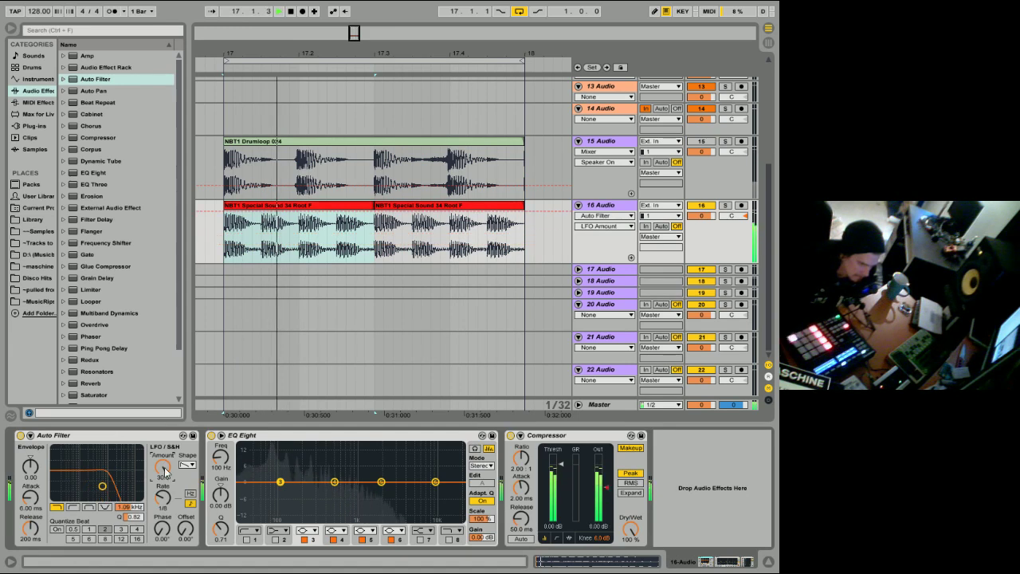
left_click(20, 435)
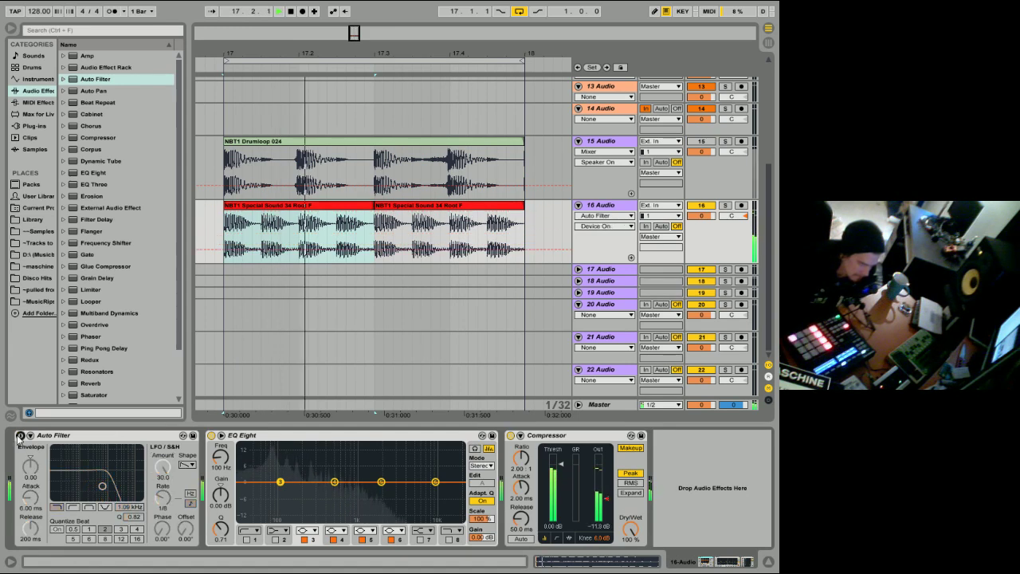
left_click(20, 435)
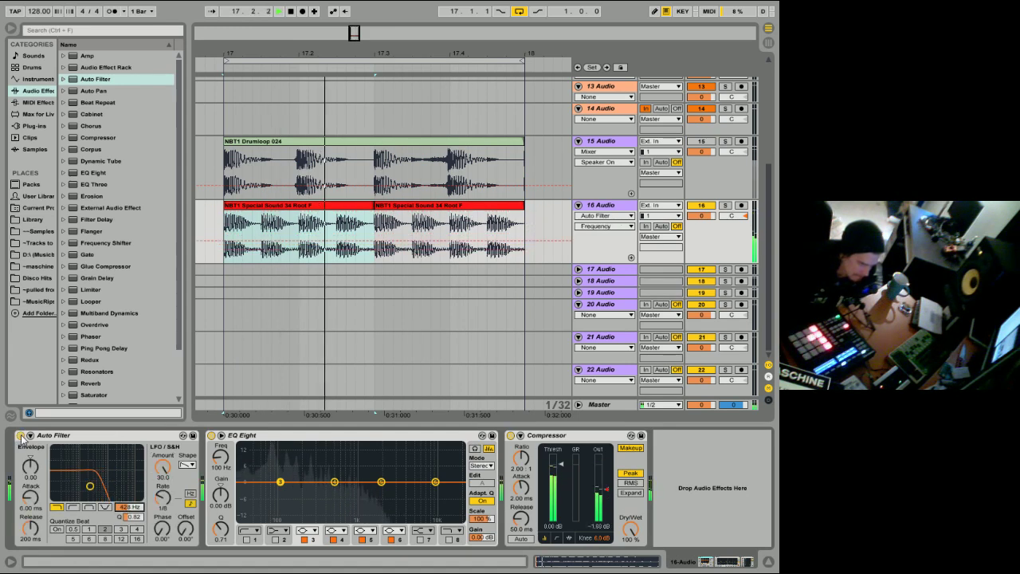
- Compare the 16 Audio sound with the Auto Filter bypassed and active, leaving the filter on
left_click(20, 435)
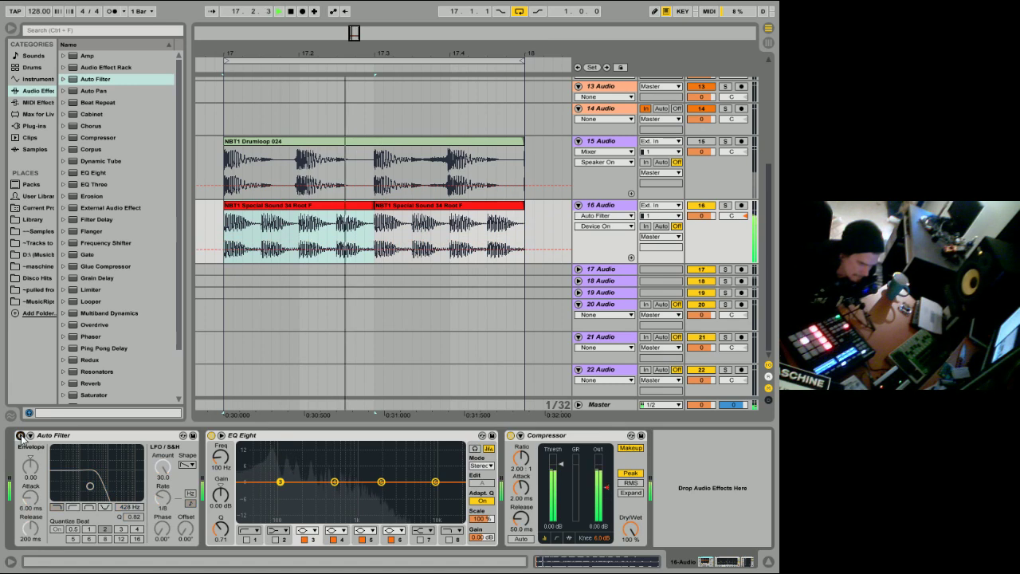
left_click(20, 435)
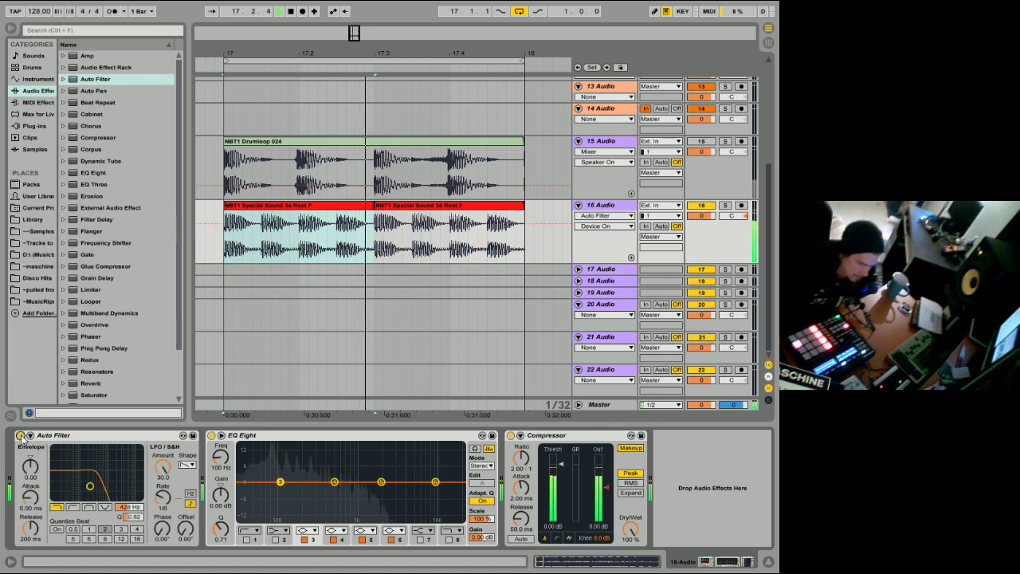
left_click(20, 435)
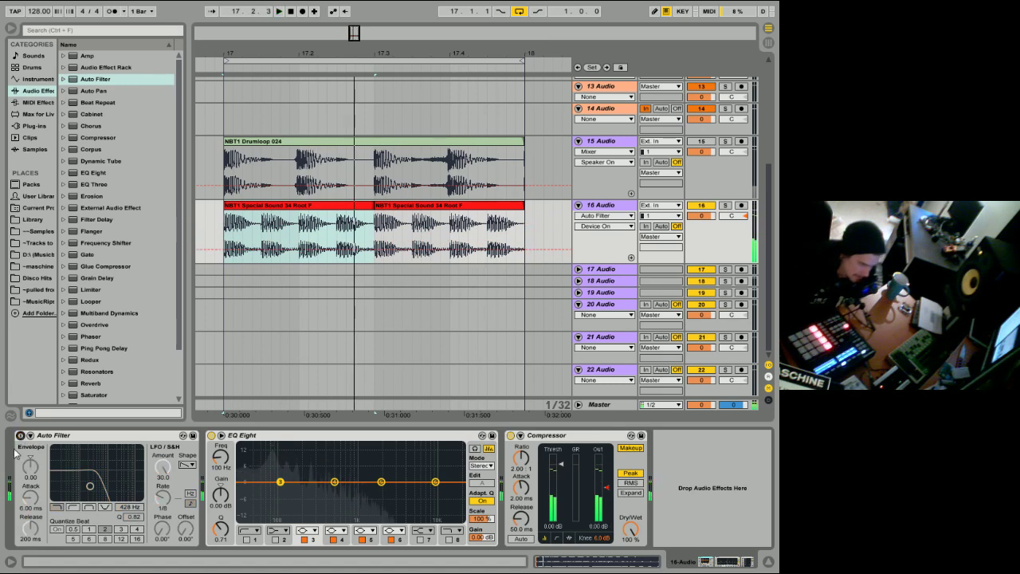
key("space")
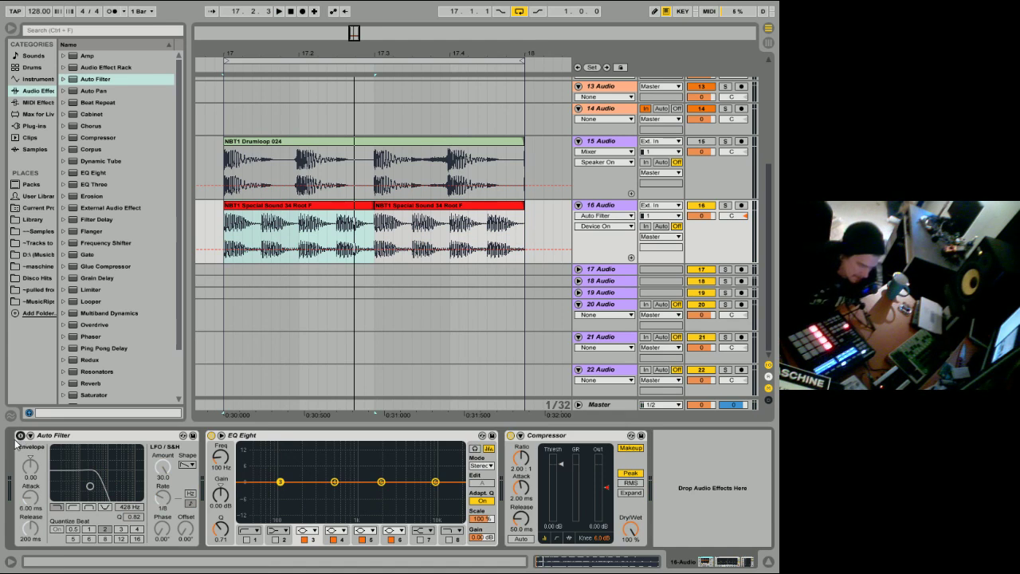
left_click(20, 435)
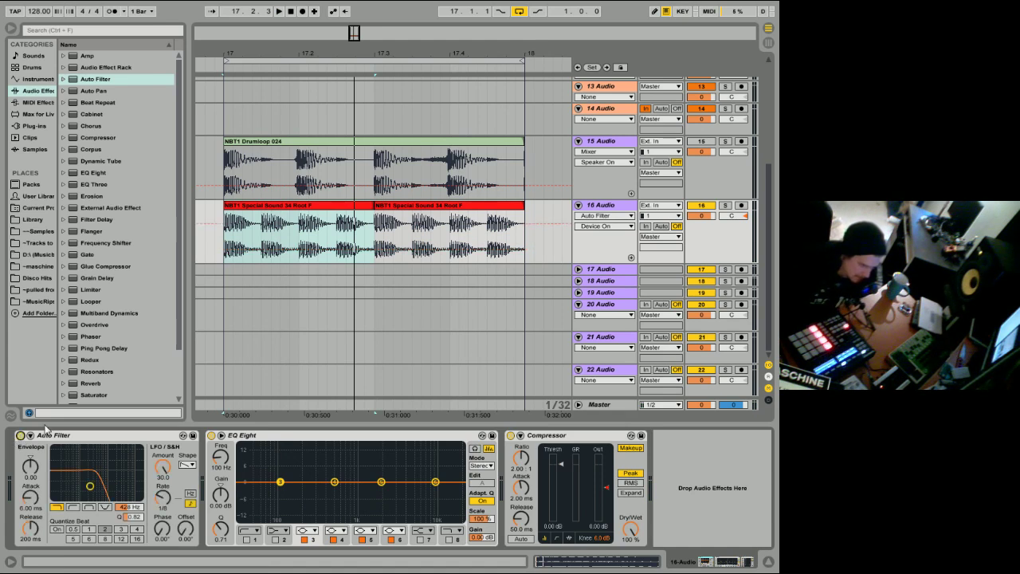
- Insert a Reverb at 34% Dry/Wet between Auto Filter and EQ Eight on 16 Audio, and audition it with 15 Audio unmuted
double_click(91, 384)
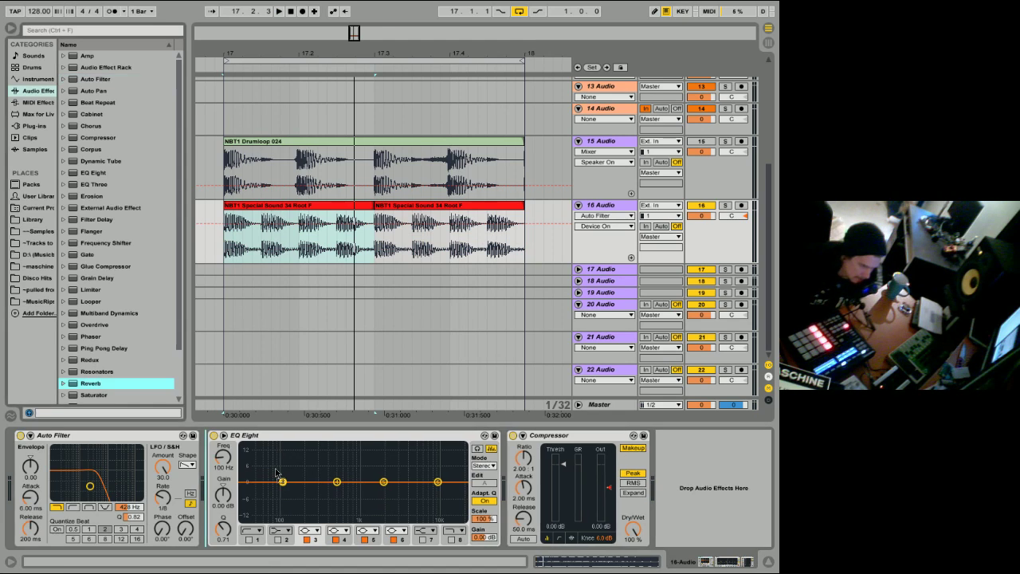
key("space")
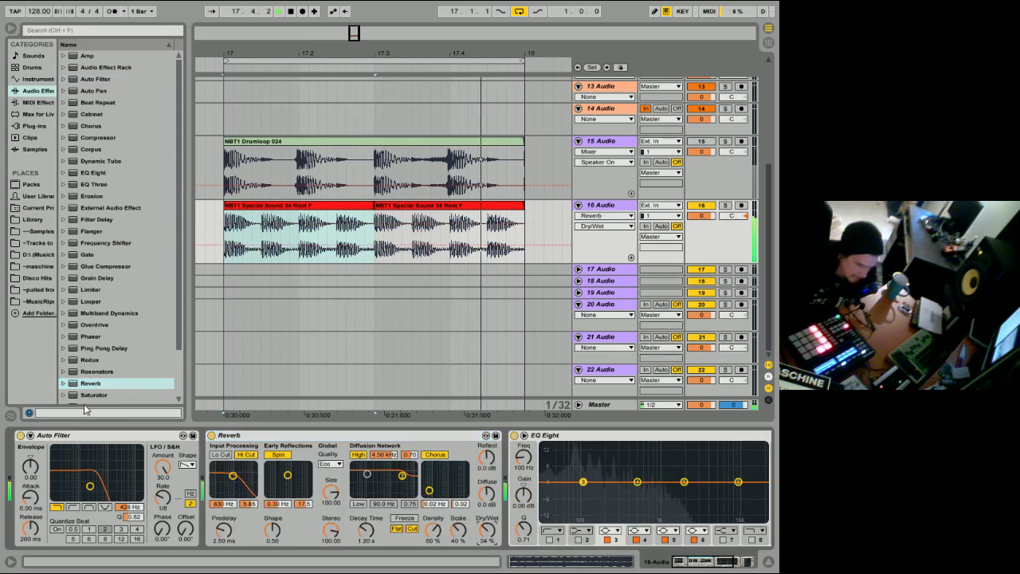
left_click(21, 436)
left_click(21, 436)
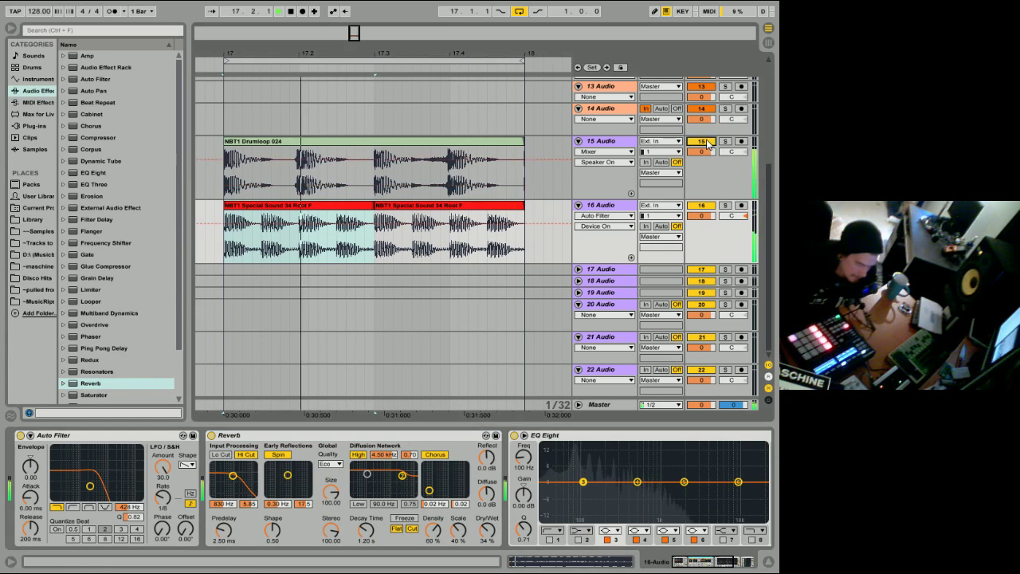
left_click(697, 171)
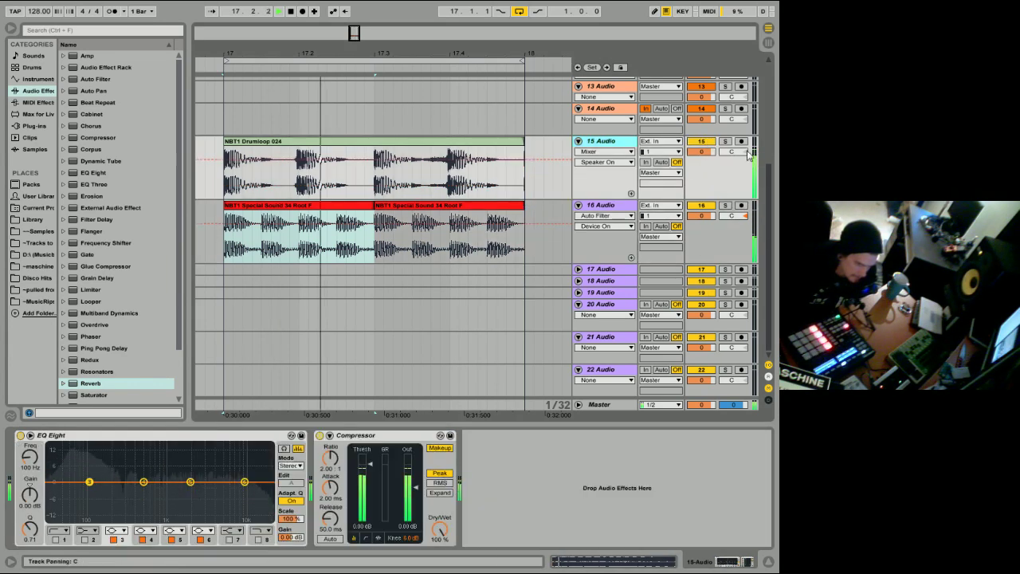
left_click(91, 79)
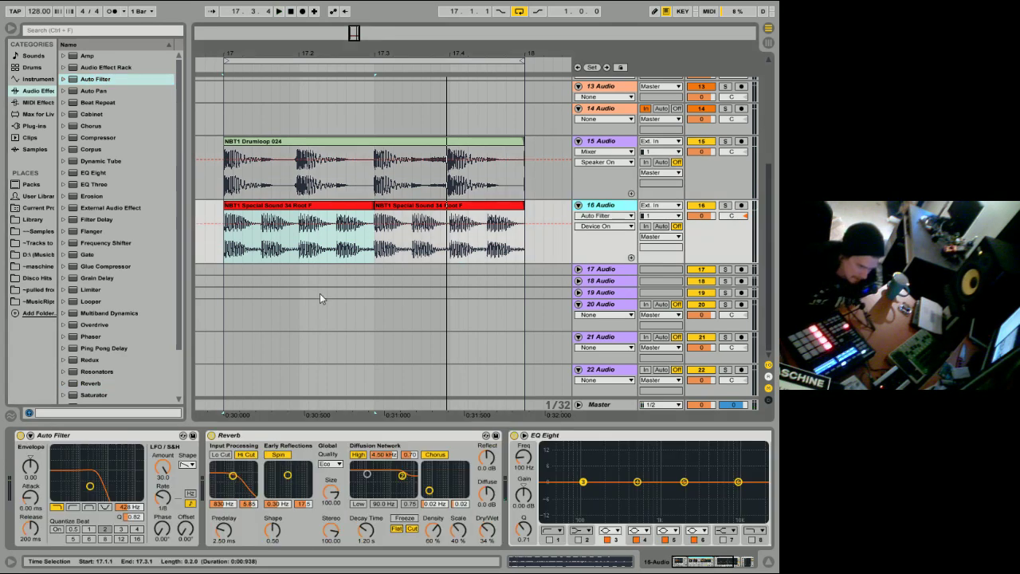
- Duplicate the bar of clips on 15 Audio and 16 Audio three times and extend the loop to four bars, ending at bar 21
left_click_drag(378, 50, 275, 12)
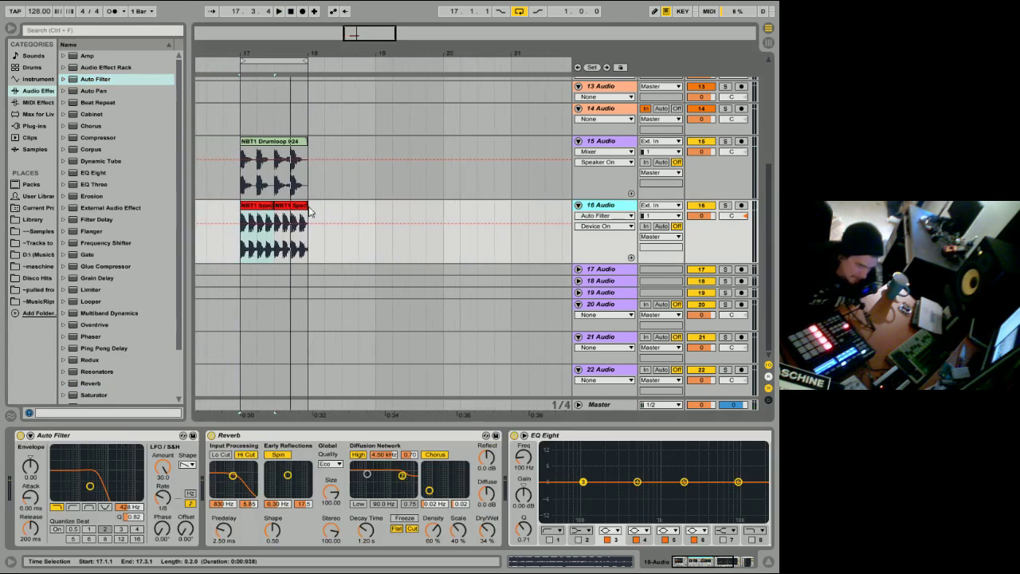
left_click_drag(309, 209, 243, 164)
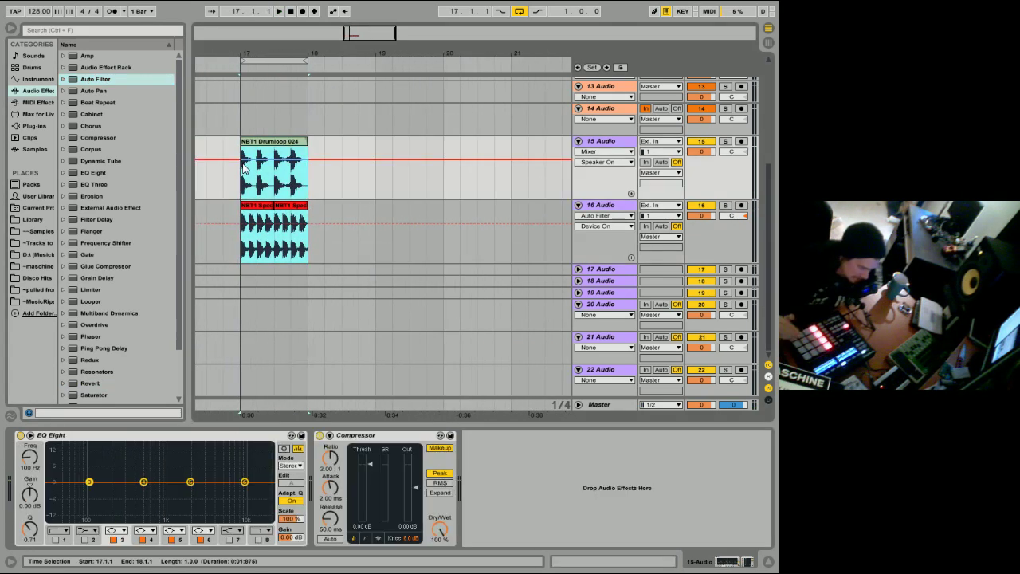
key("ctrl+d")
key("ctrl+d")
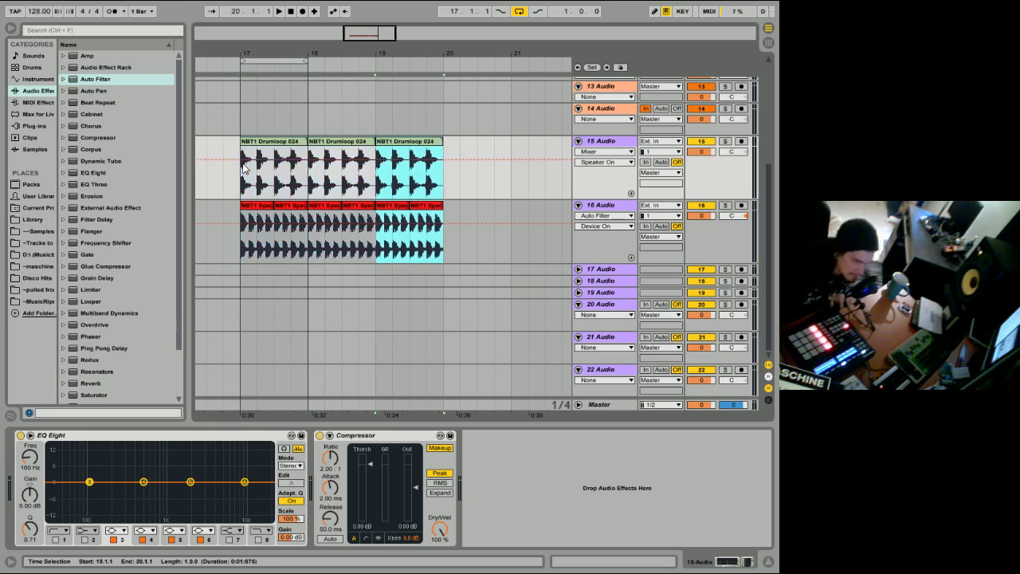
key("ctrl+d")
left_click_drag(309, 62, 511, 62)
- Draw an Auto Filter frequency automation ramp on 16 Audio rising from 428 Hz at bar 17 to 19.9 kHz at bar 21
left_click(712, 227)
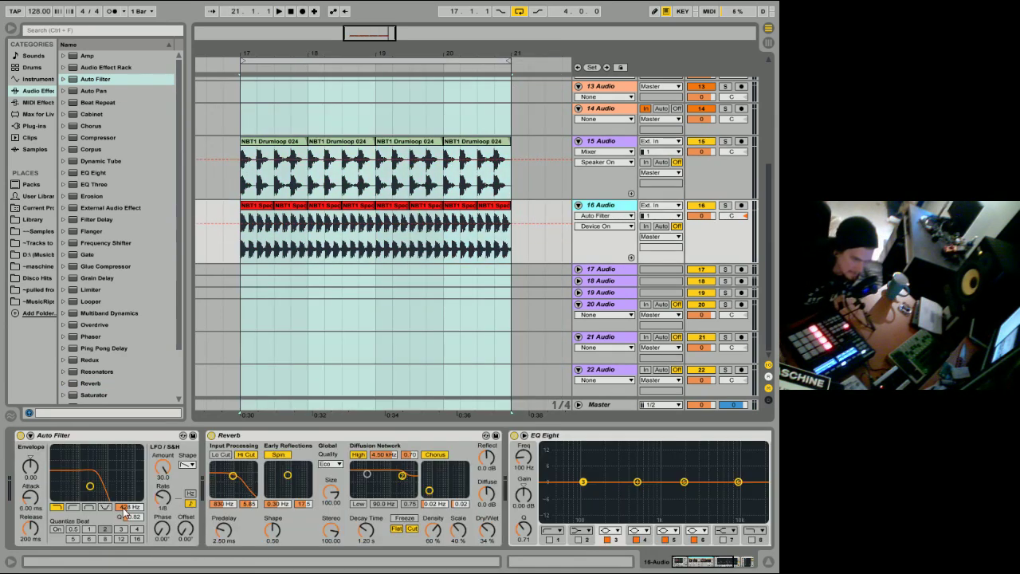
left_click(127, 507)
key("b")
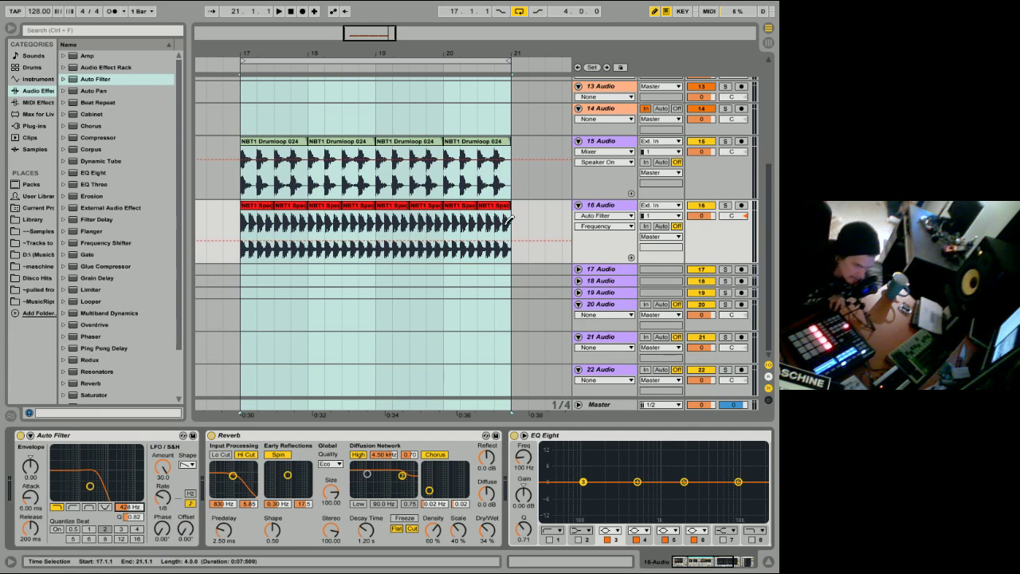
mouse_move(510, 219)
left_mouse_down()
mouse_move(508, 193)
mouse_move(256, 197)
left_mouse_up()
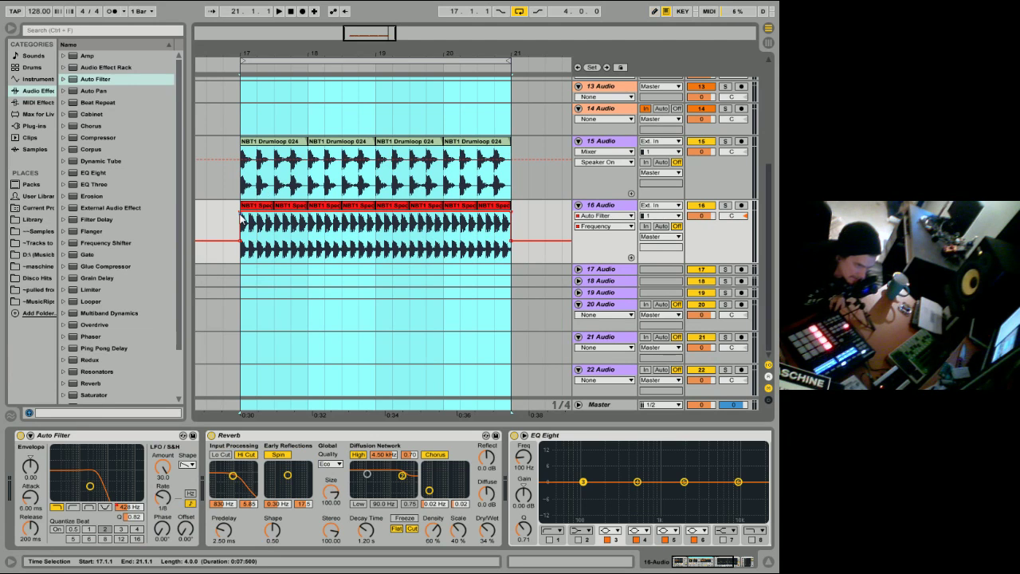
left_click(242, 214)
left_click(253, 206)
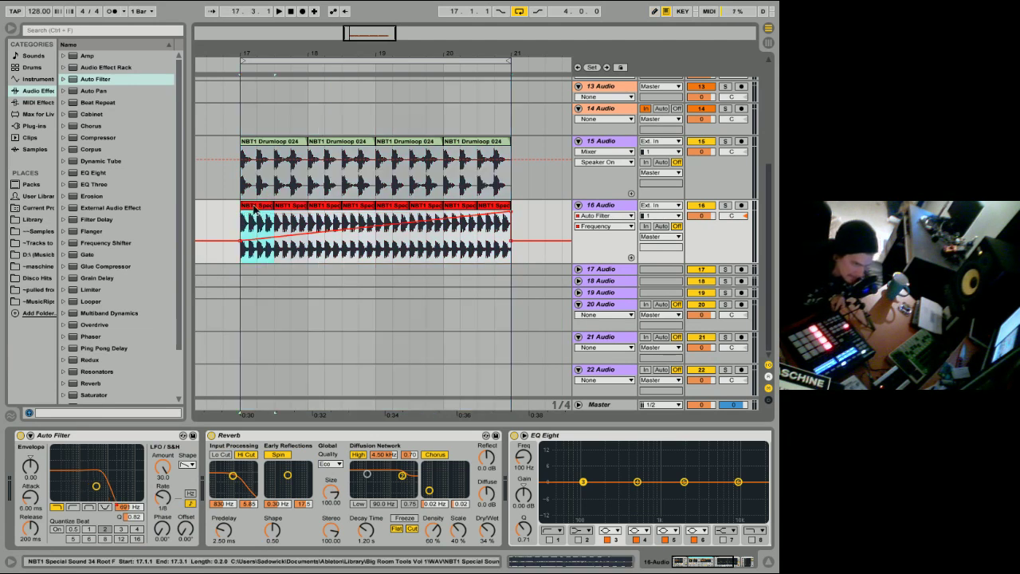
- Audition the filter sweep and shorten the last drum loop clip on 15 Audio to end at 20.3.1
key("space")
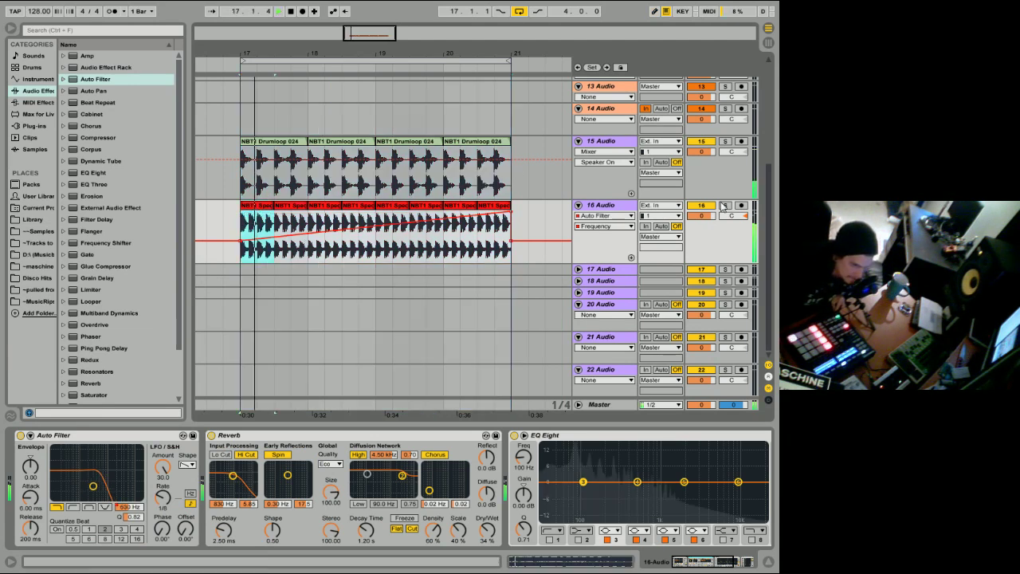
left_click_drag(446, 153, 480, 145)
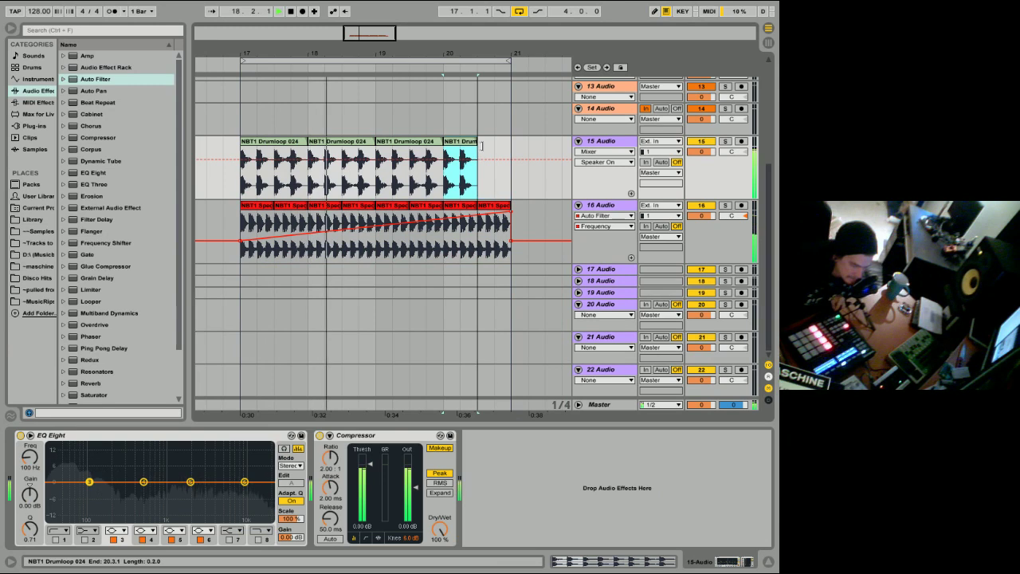
left_click(711, 235)
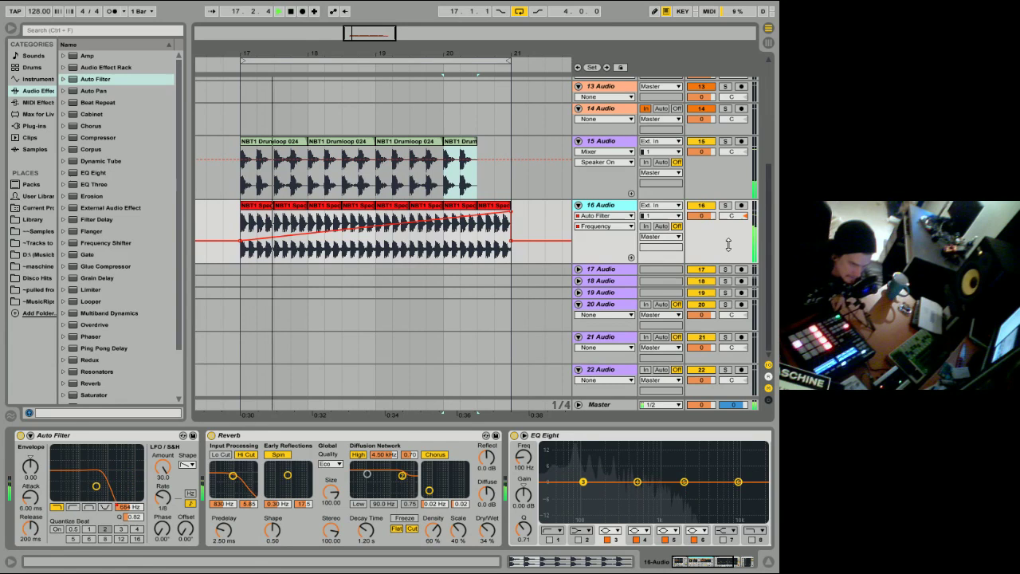
key("space")
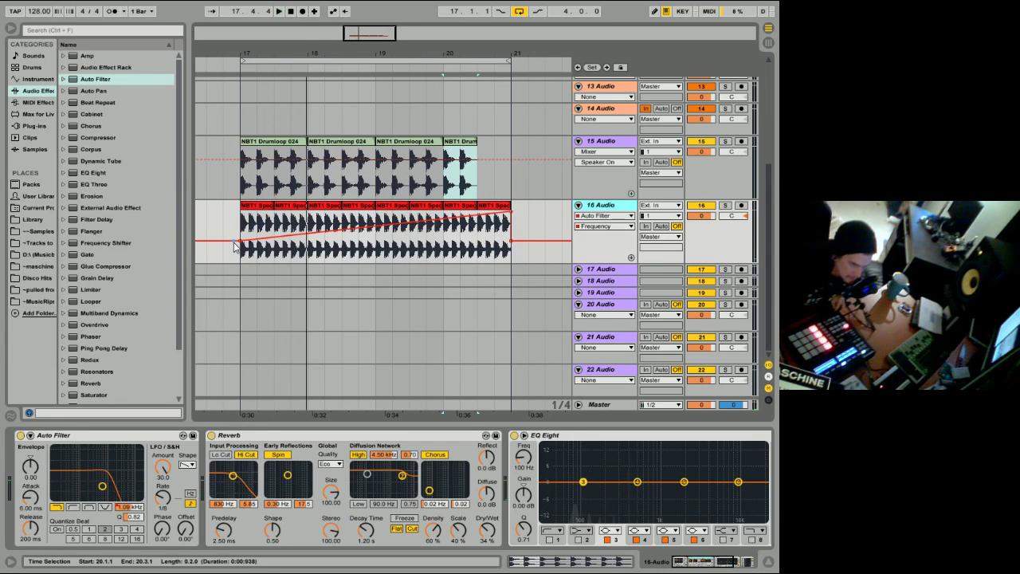
- Lower the filter frequency ramp's starting point at bar 17 to 103 Hz and audition it
left_click_drag(240, 241, 240, 252)
left_click(242, 237)
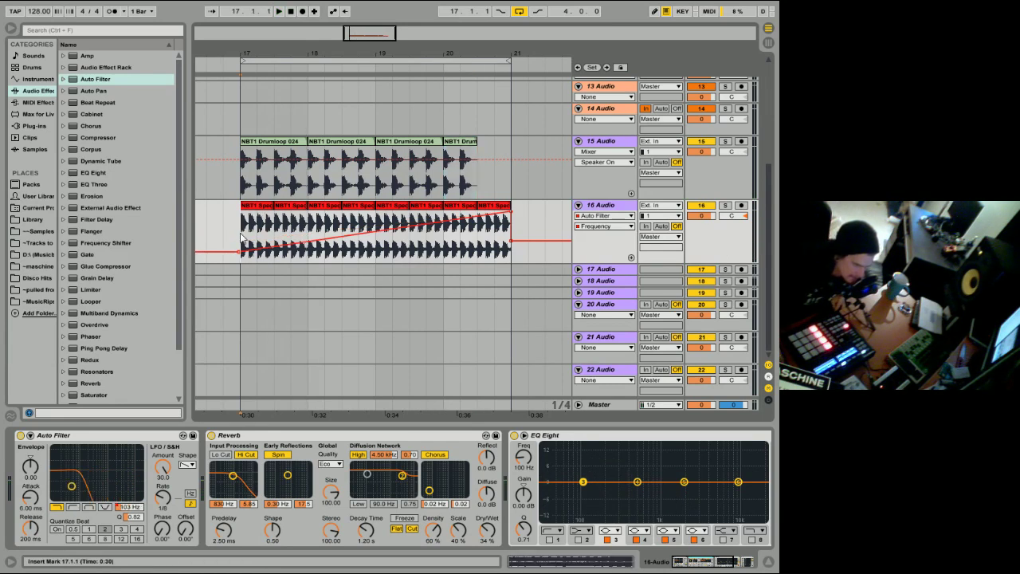
key("space")
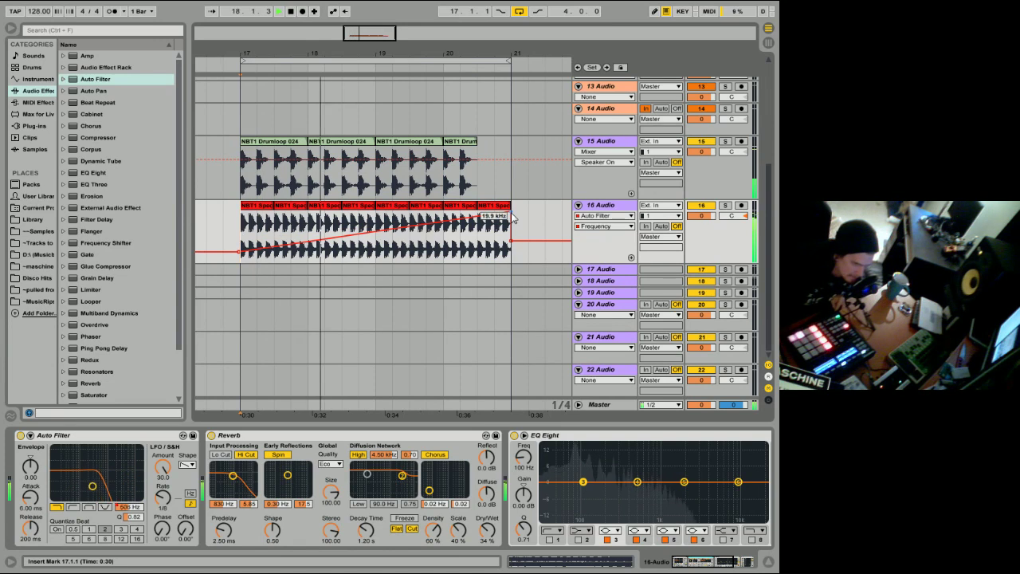
- Reduce 16 Audio's track height, and insert a Ping Pong Delay before EQ Eight on 15 Audio at 0% Dry/Wet
left_click_drag(720, 262, 723, 184)
left_click(722, 185)
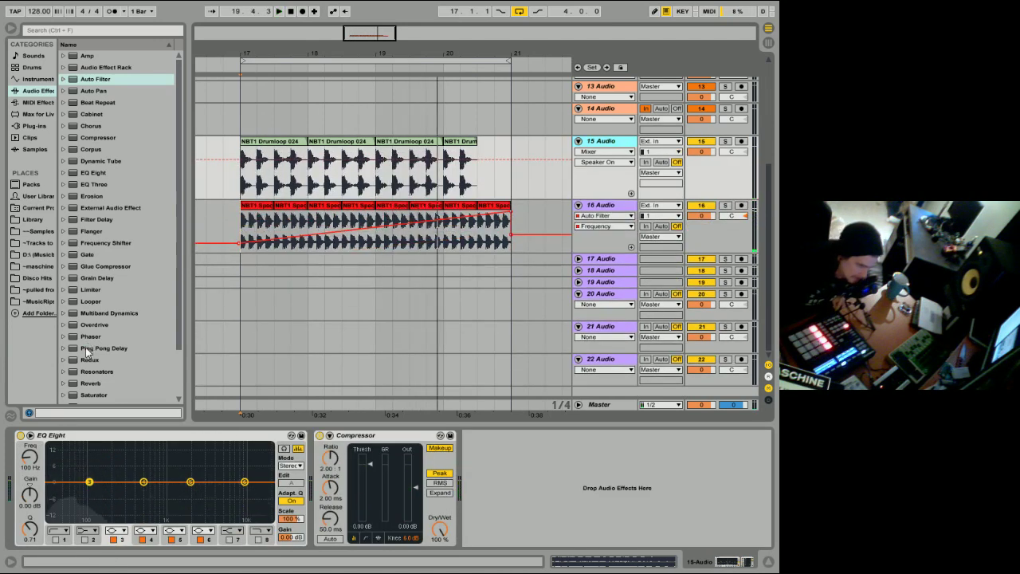
left_click_drag(100, 349, 69, 454)
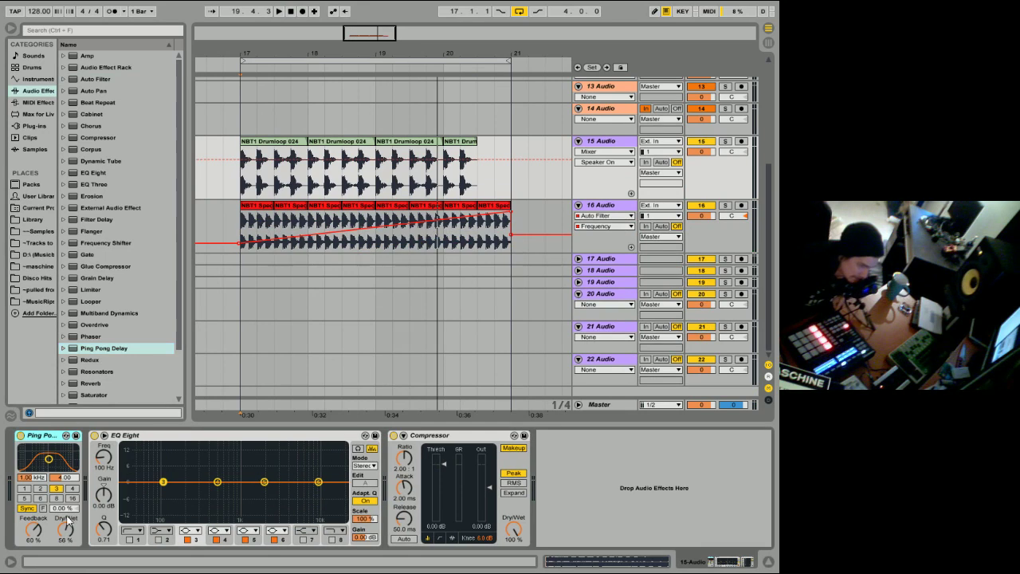
left_click_drag(65, 528, 68, 494)
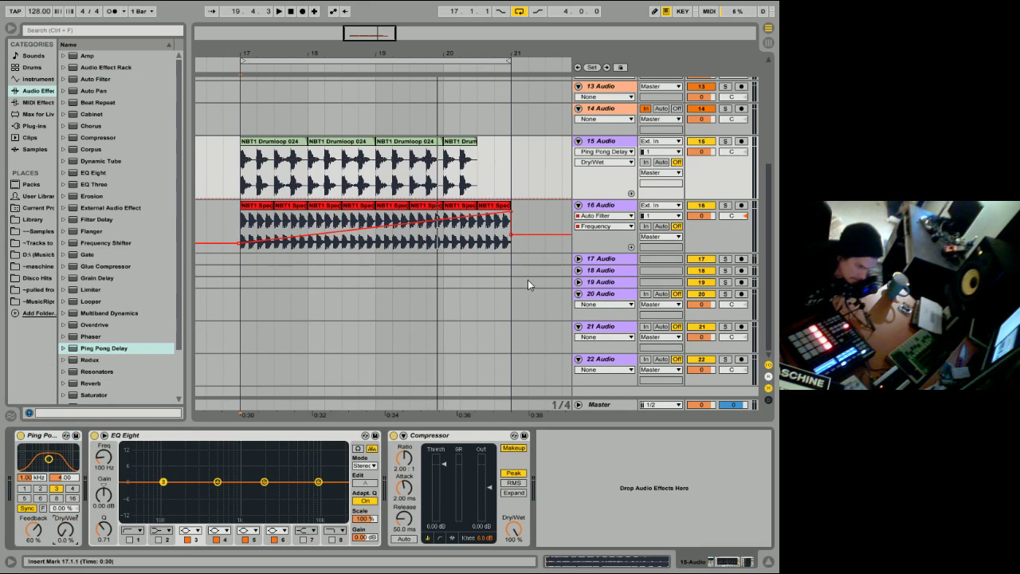
- Automate the Ping Pong Delay's Dry/Wet on 15 Audio to rise from 0% in bar 19 to 60% at 20.3, holding that level
key("b")
left_click(488, 168)
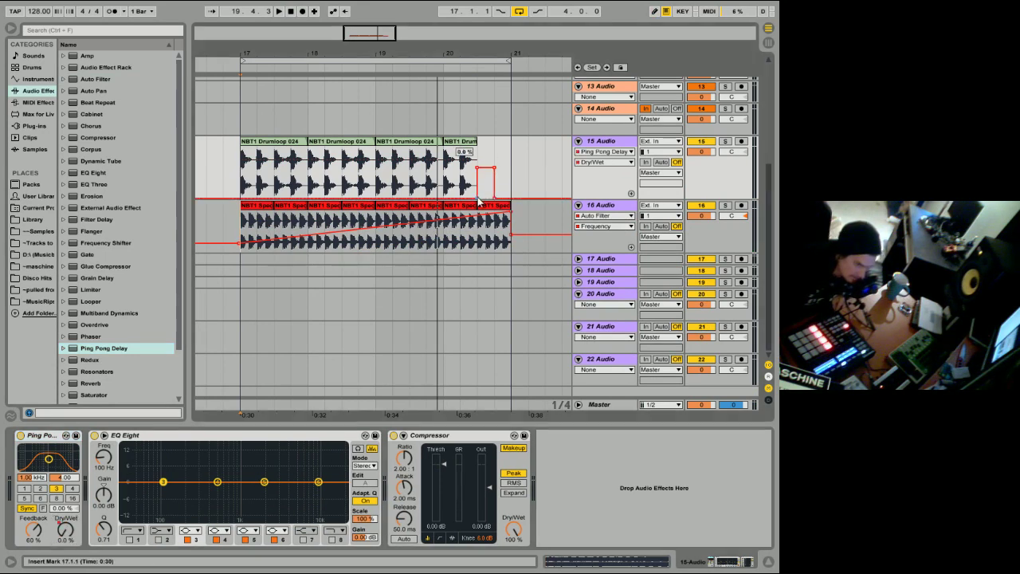
left_click_drag(479, 199, 397, 198)
left_click_drag(424, 166, 399, 164)
key("space")
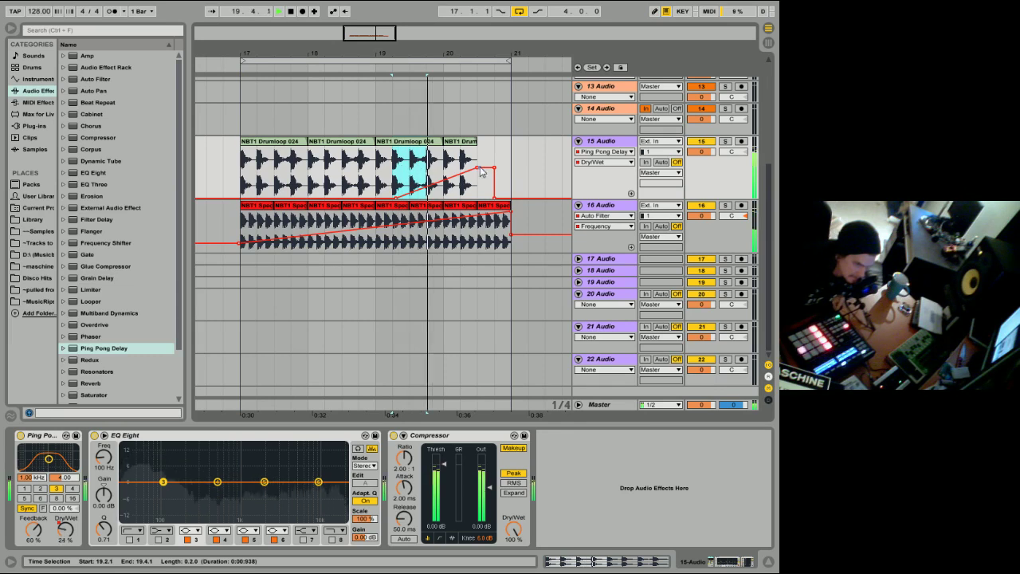
left_click_drag(494, 169, 495, 200)
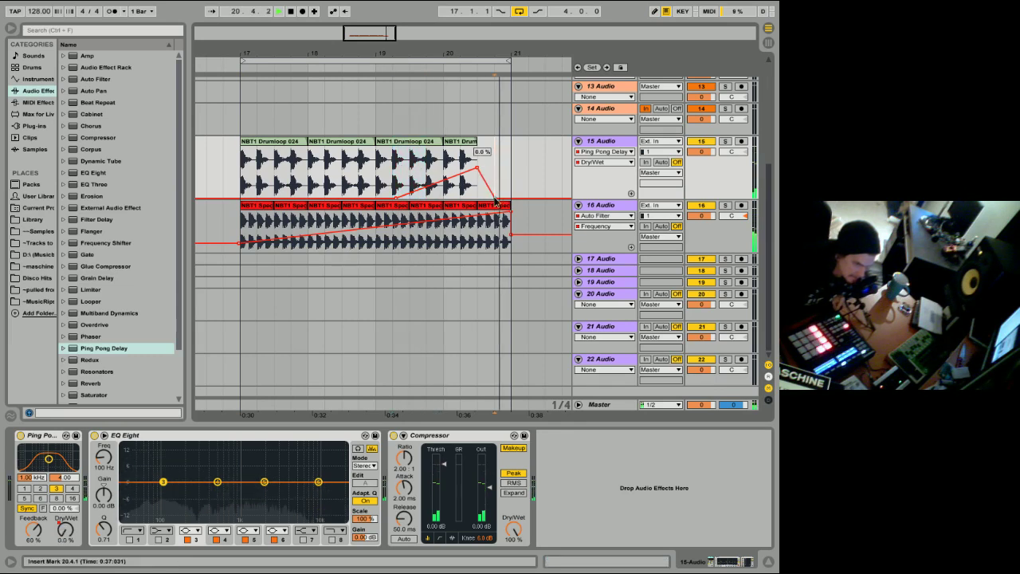
left_click(495, 200)
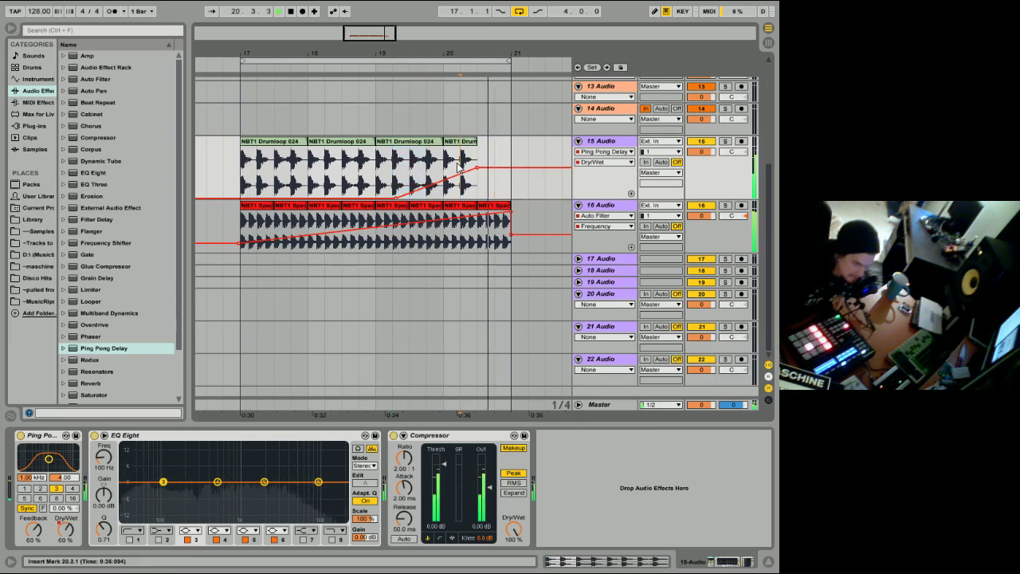
- Raise the starting point of 16 Audio's filter frequency ramp during playback and make both audio tracks slightly shorter in height
mouse_move(239, 247)
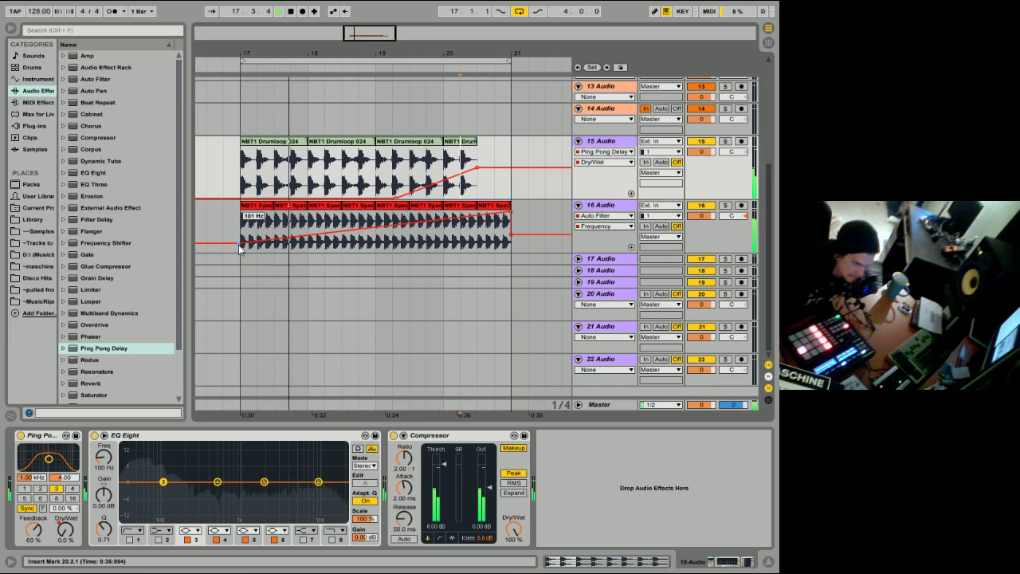
left_click_drag(239, 248, 239, 242)
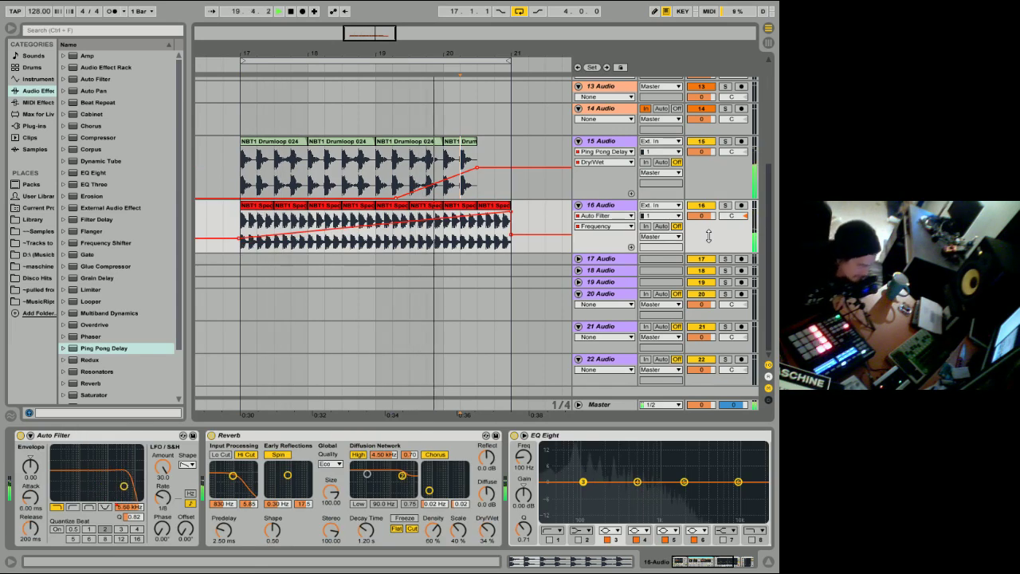
left_click(711, 168)
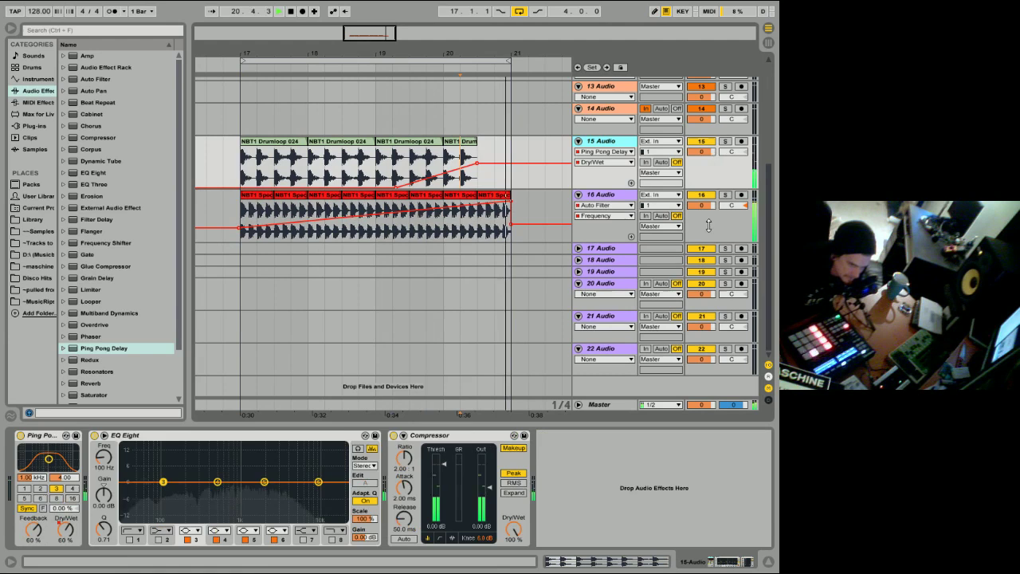
left_click_drag(708, 226, 709, 216)
key("space")
- Examine the Master track's effect chain and the low-cut frequency of its EQ Eight
left_click(619, 406)
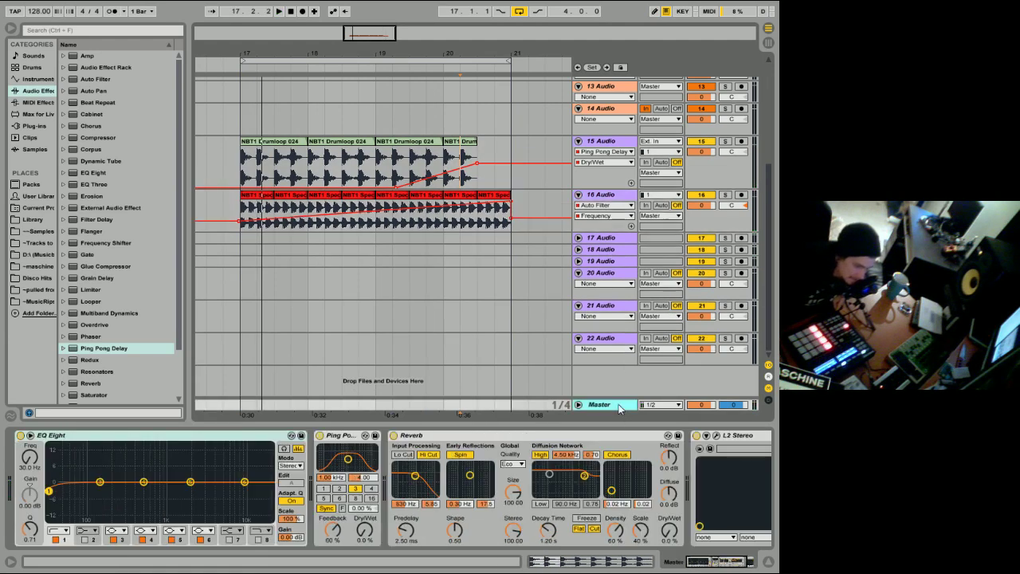
left_click(33, 458)
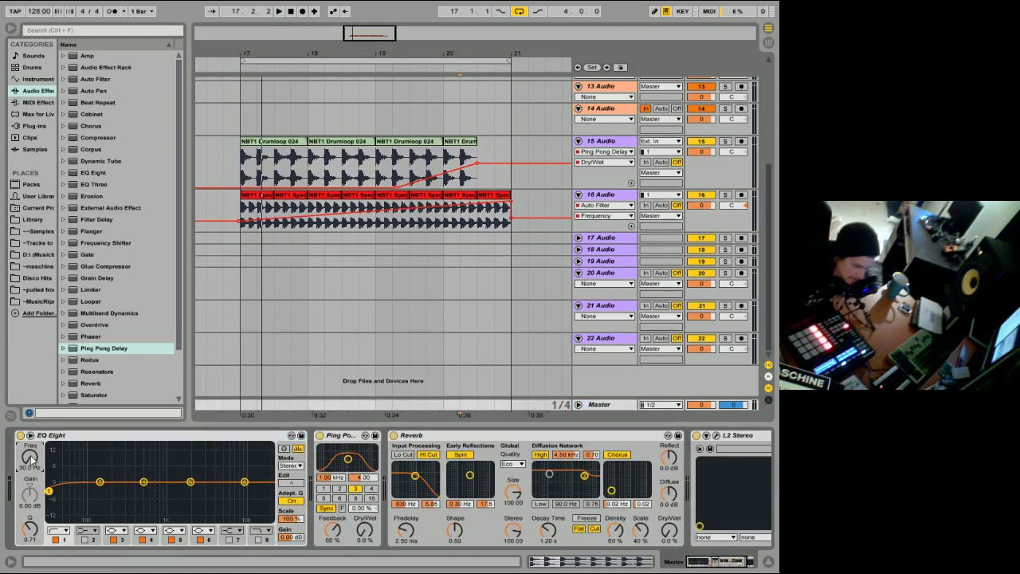
mouse_move(33, 459)
left_mouse_down()
mouse_move(32, 399)
mouse_move(33, 459)
left_mouse_up()
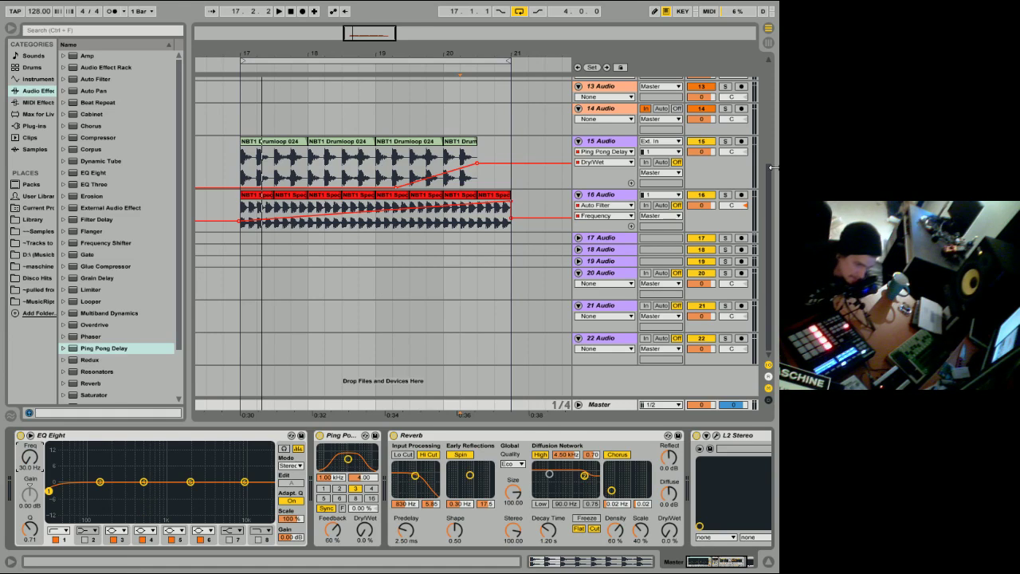
- Open the Virus TI Snow plug-in on track 3 and load the DistoTB 2 patch into part 1 from its browser
left_click(699, 175)
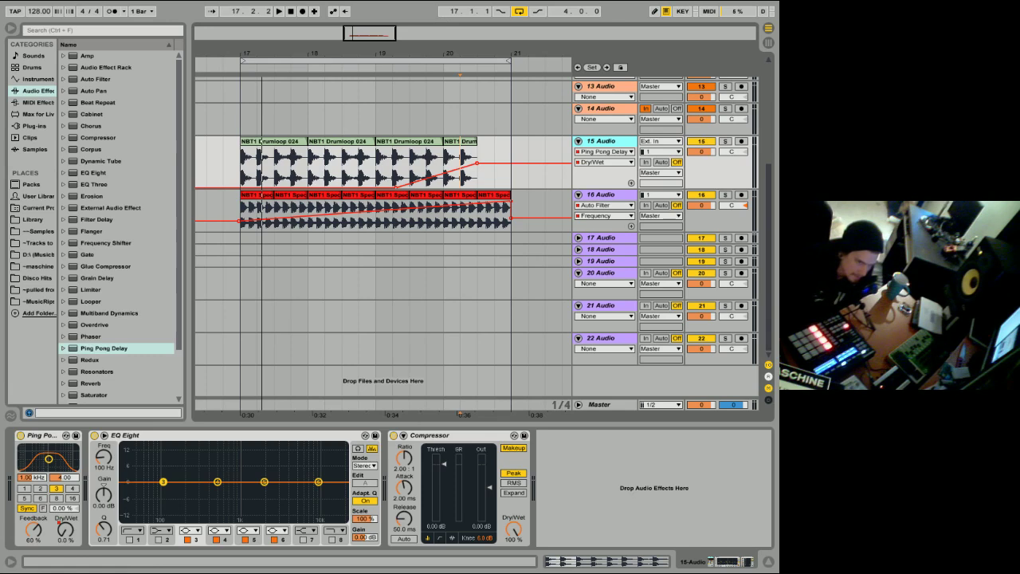
scroll(728, 195, "up", 5)
scroll(727, 195, "up", 3)
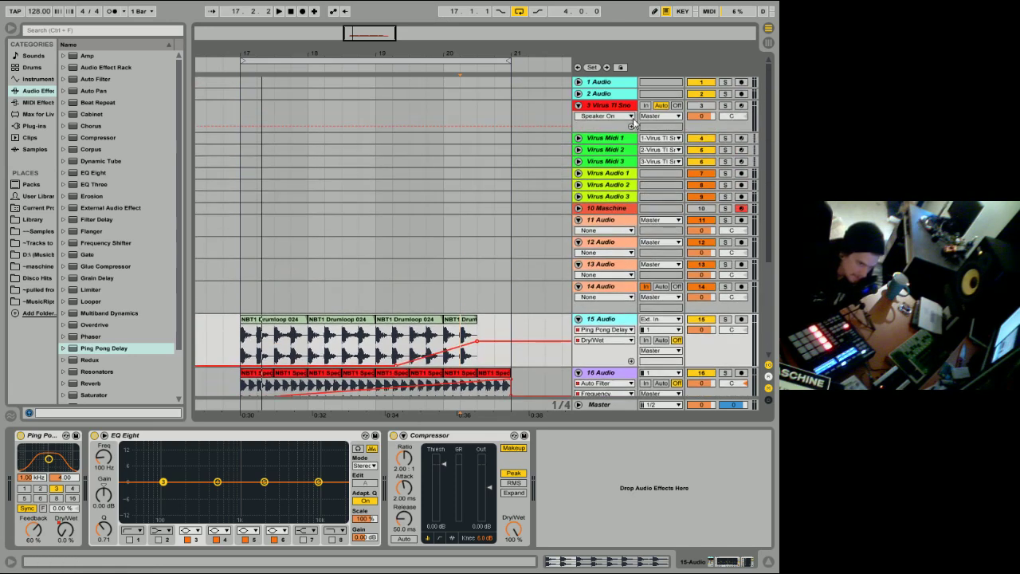
left_click(618, 105)
left_click(41, 436)
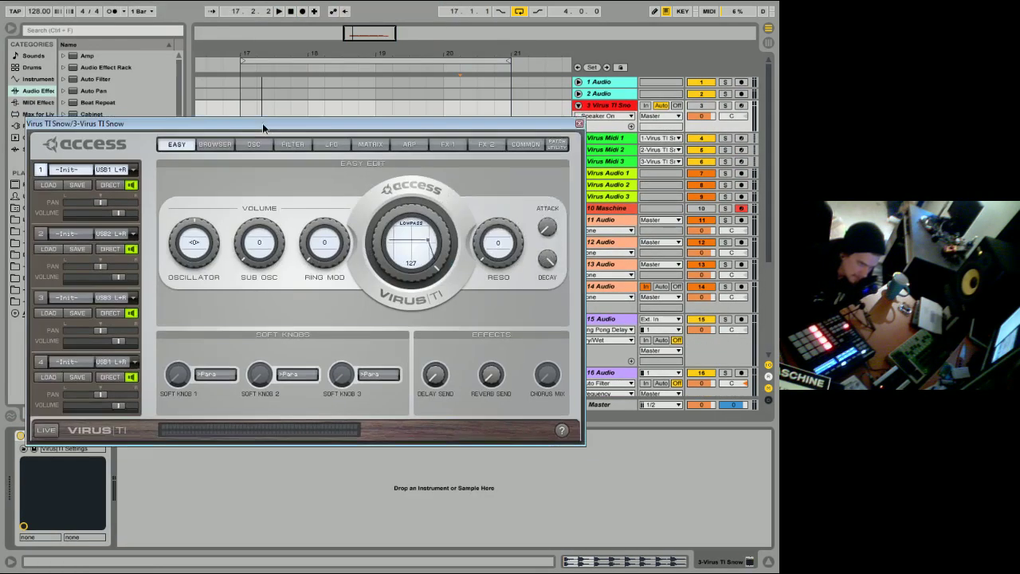
left_click_drag(262, 125, 288, 162)
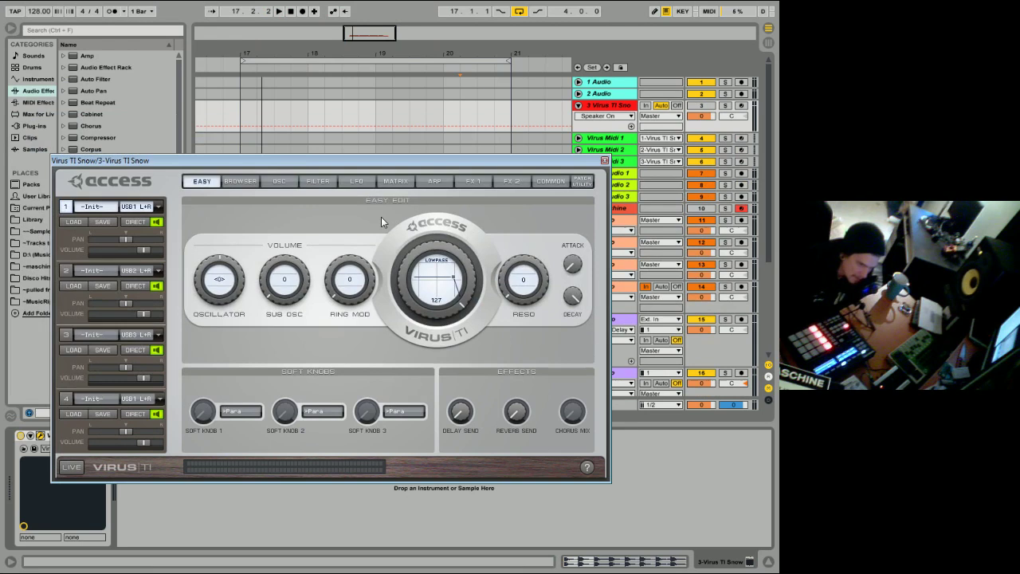
left_click(240, 180)
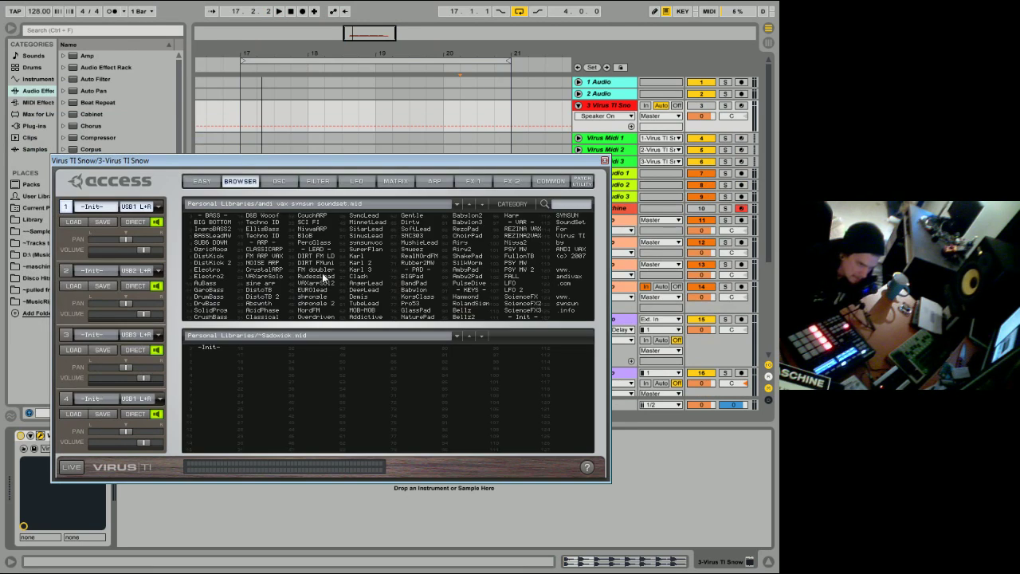
left_click(261, 298)
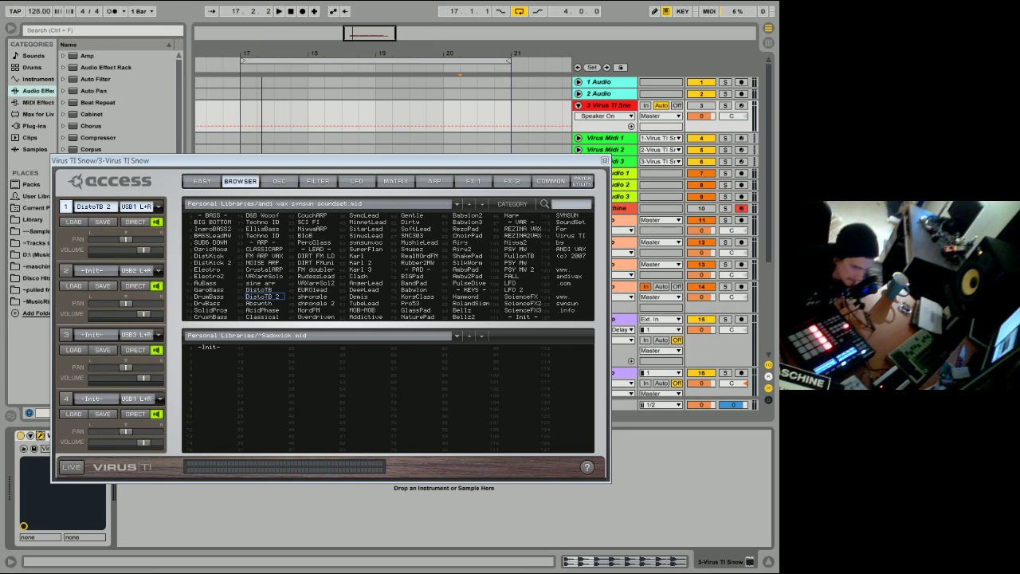
- Arm Virus Midi 1 for recording, select Virus Audio 1 and raise the volume of the synth's part 1
left_click(742, 138)
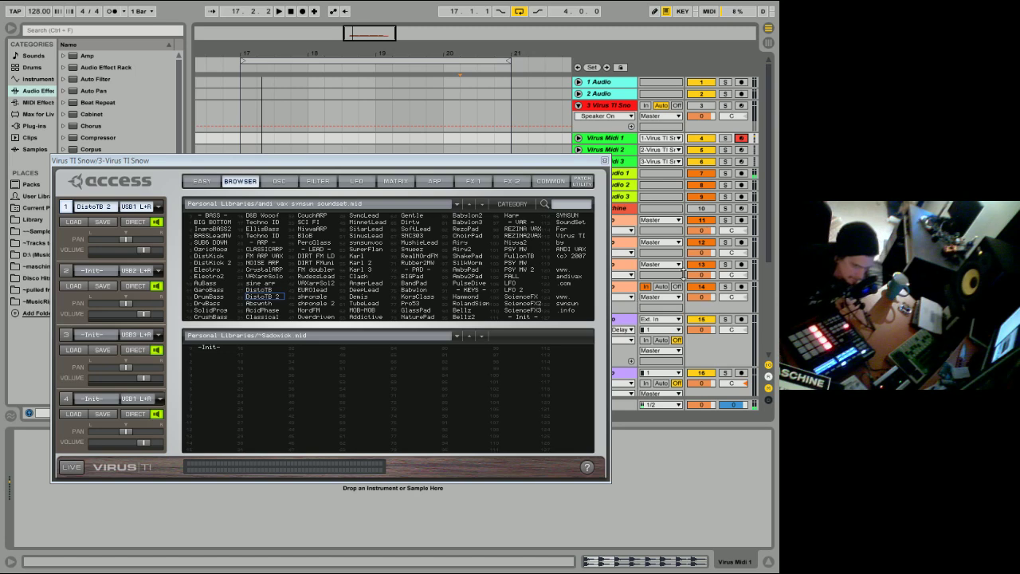
left_click(629, 175)
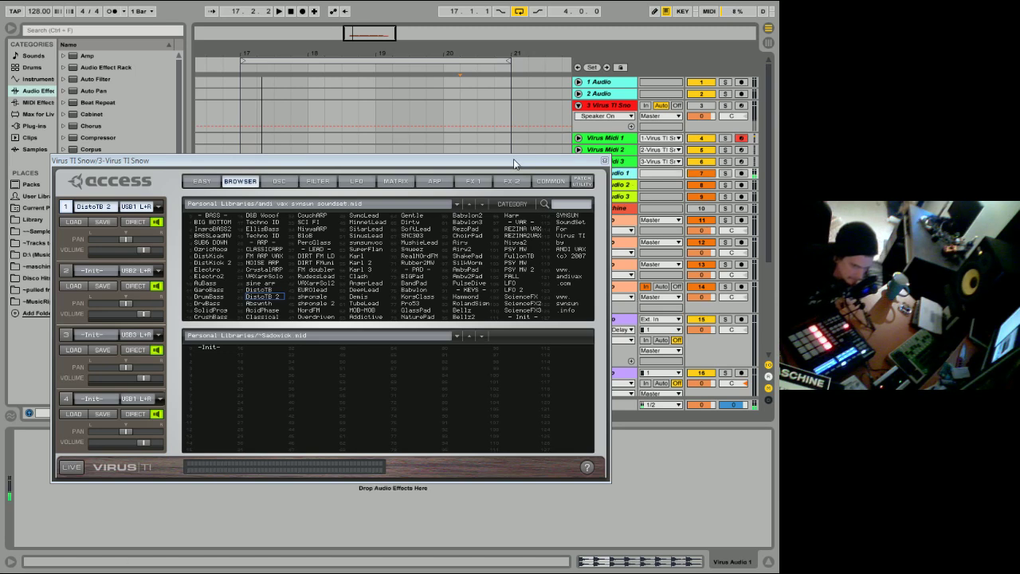
left_click_drag(542, 160, 557, 186)
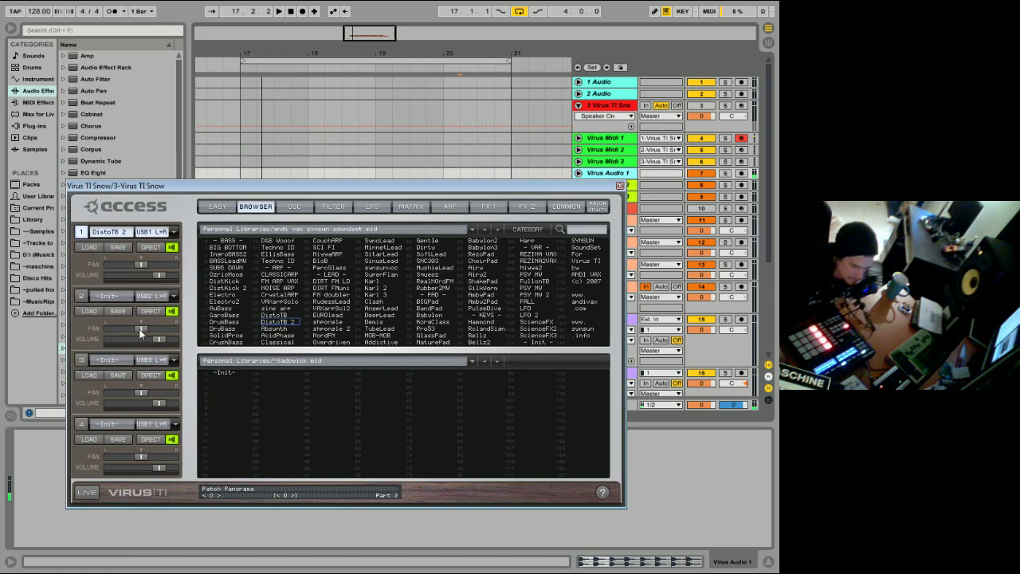
left_click_drag(150, 275, 161, 275)
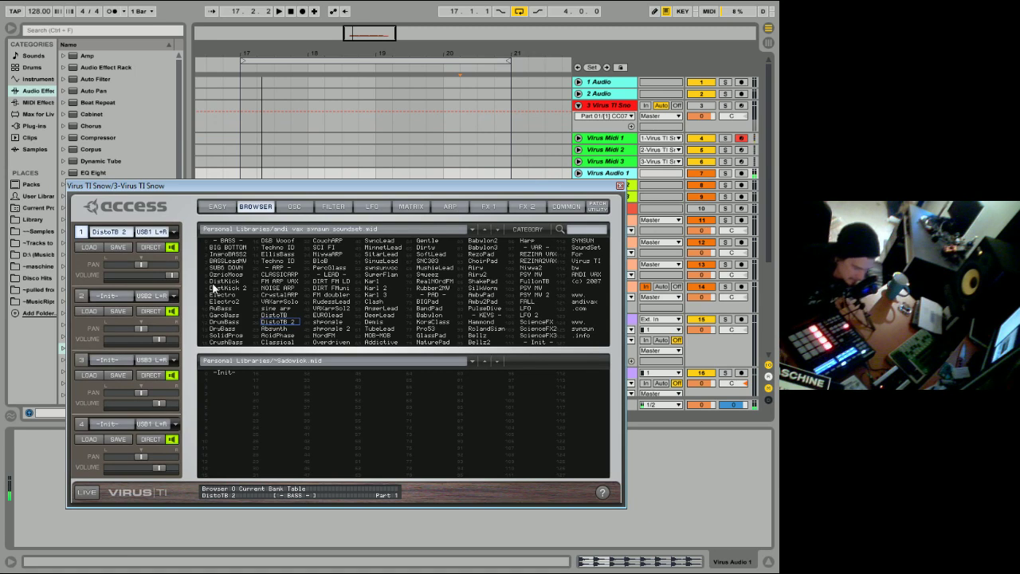
- Look through the DistoTB 2 patch's filter and oscillator settings and bring up the Easy Edit page
left_click(335, 208)
left_click(294, 208)
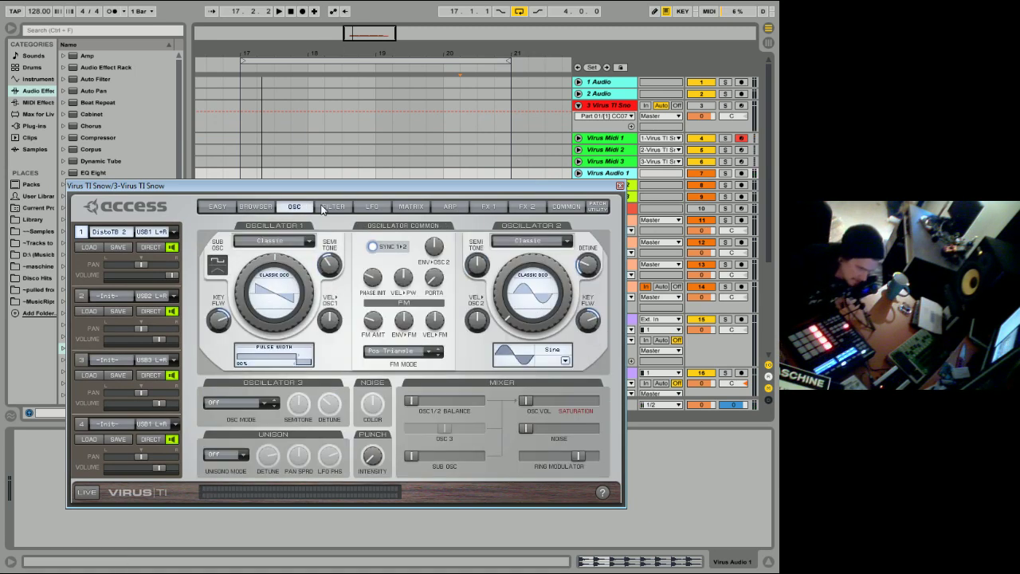
left_click(255, 206)
left_click(217, 206)
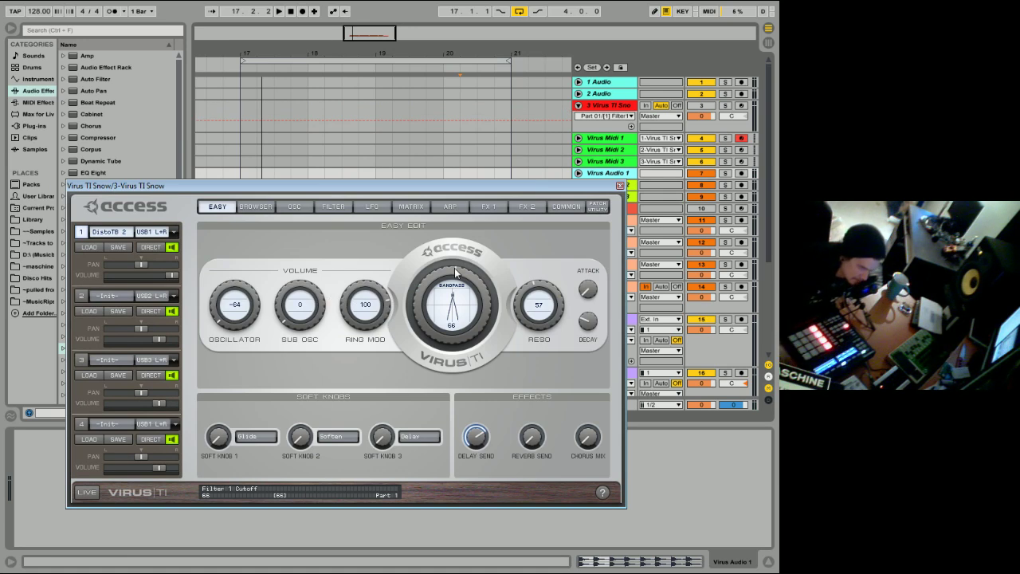
- Lower part 1's Filter 1 cutoff to 48, enlarge the Virus TI Snow track and arm it for recording
left_click_drag(456, 272, 458, 293)
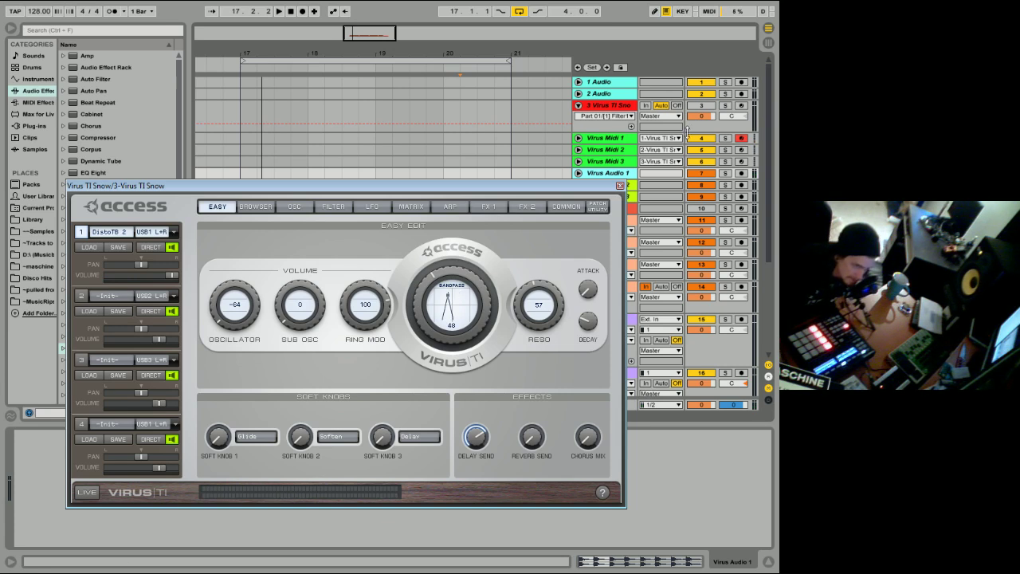
left_click_drag(687, 127, 697, 158)
left_click(741, 112)
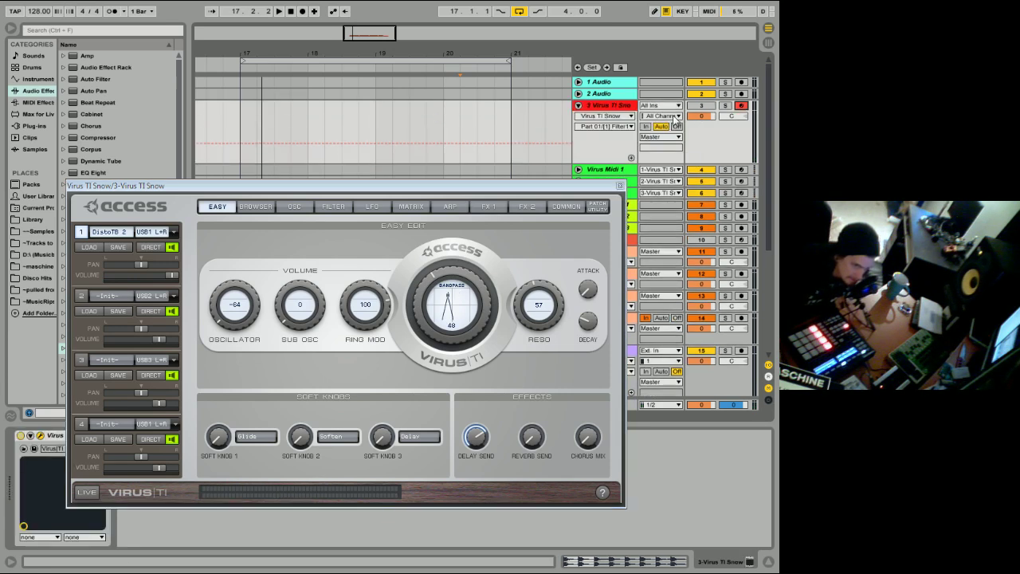
- Play the loop briefly from 18.4.1 and nudge part 1's Filter 1 cutoff to 49
left_click(528, 134)
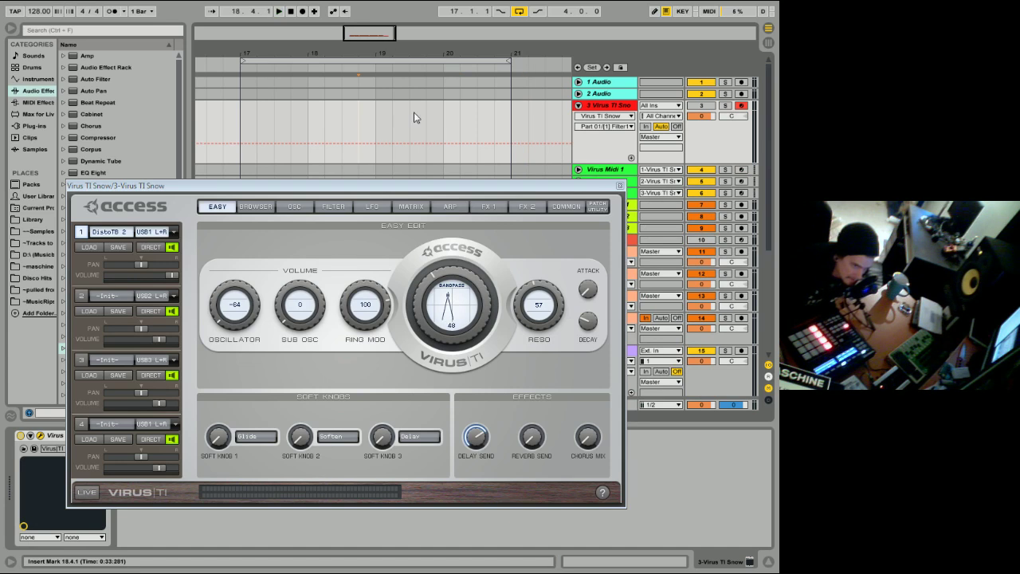
key("space")
key("space")
key("space")
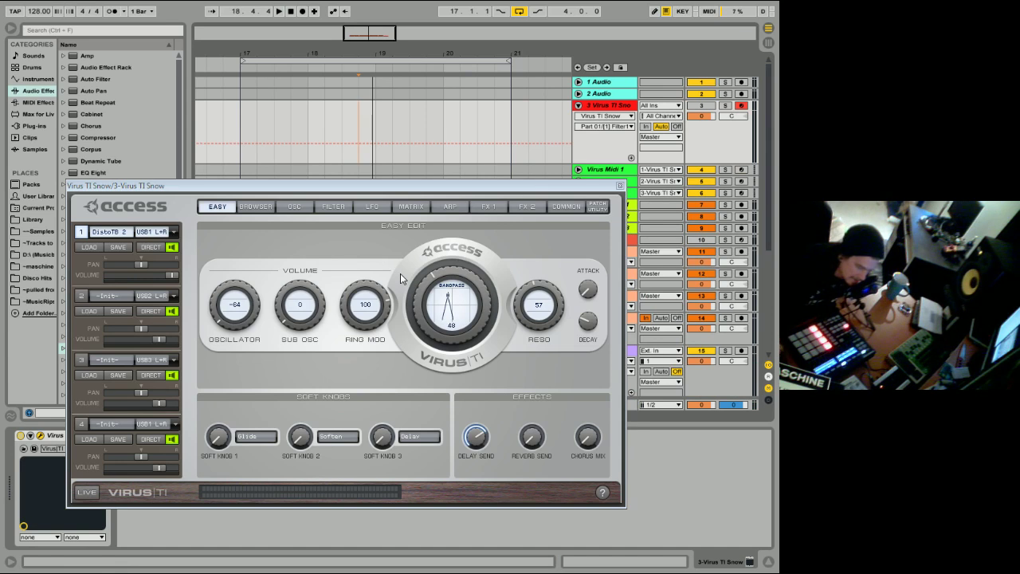
mouse_move(428, 280)
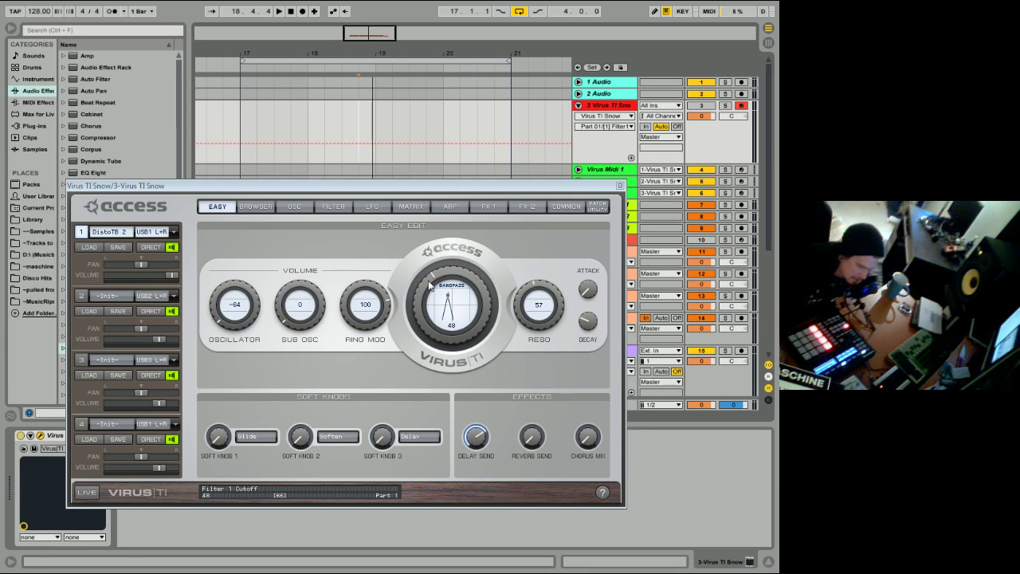
mouse_move(428, 283)
left_mouse_down()
mouse_move(437, 268)
mouse_move(437, 286)
left_mouse_up()
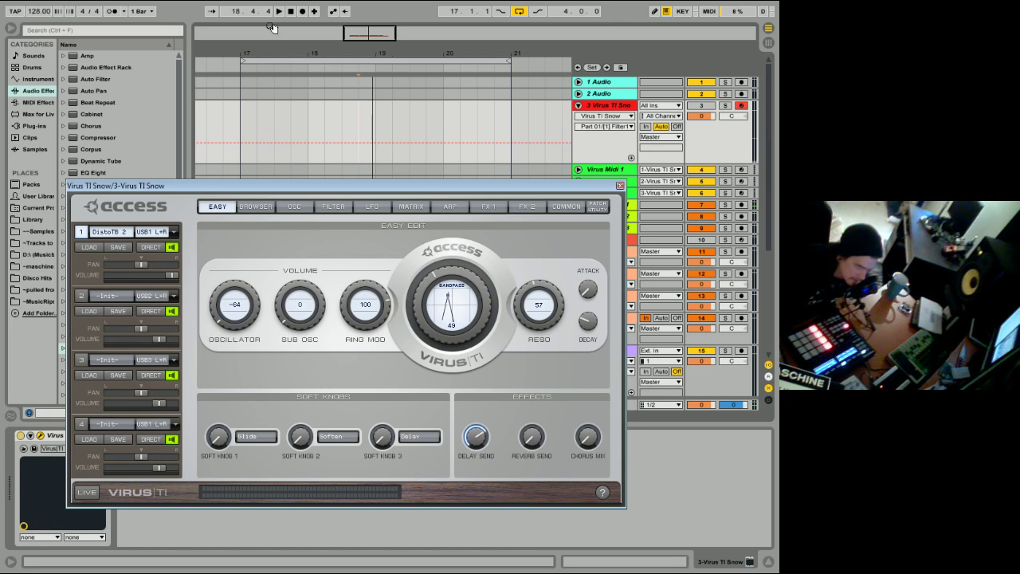
- Record on track 3 from bar 17 while sweeping the filter cutoff up to 127, with the track's monitoring set to In
left_click(248, 67)
left_click(302, 12)
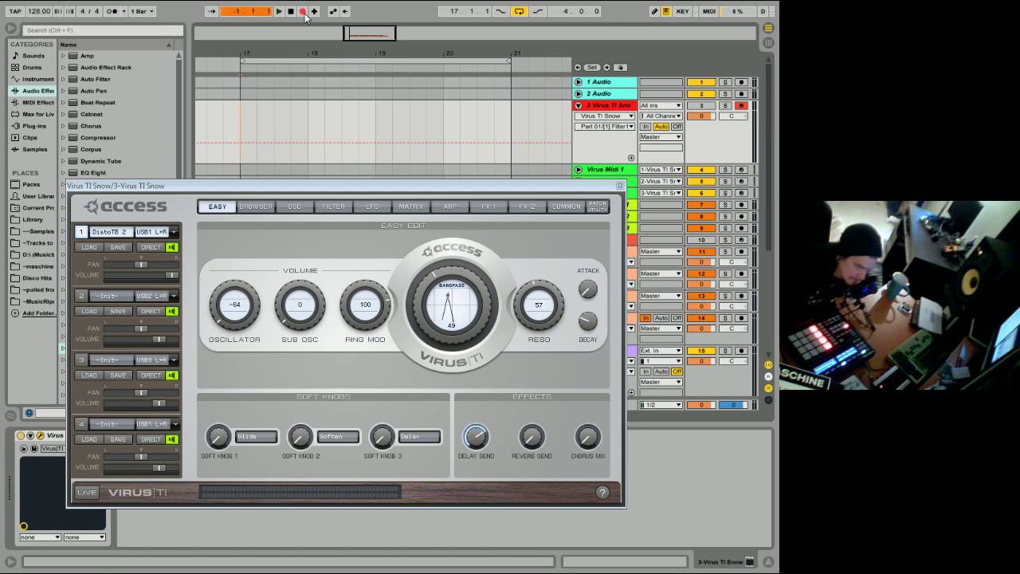
mouse_move(421, 280)
left_click_drag(431, 287, 386, 94)
left_click(646, 127)
key("space")
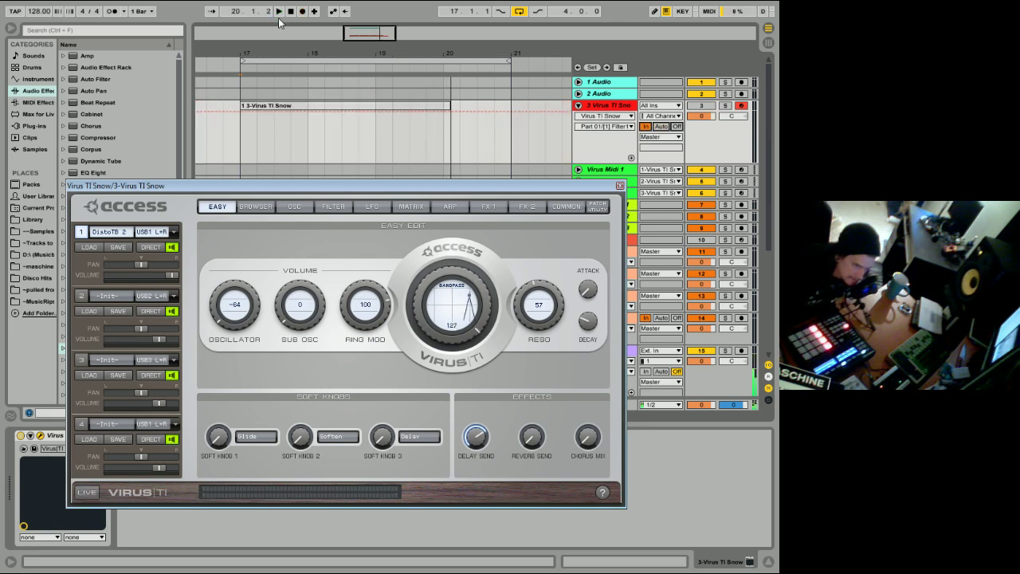
- Delete the clip just recorded on the Virus TI Snow track
right_click(430, 106)
left_click(442, 111)
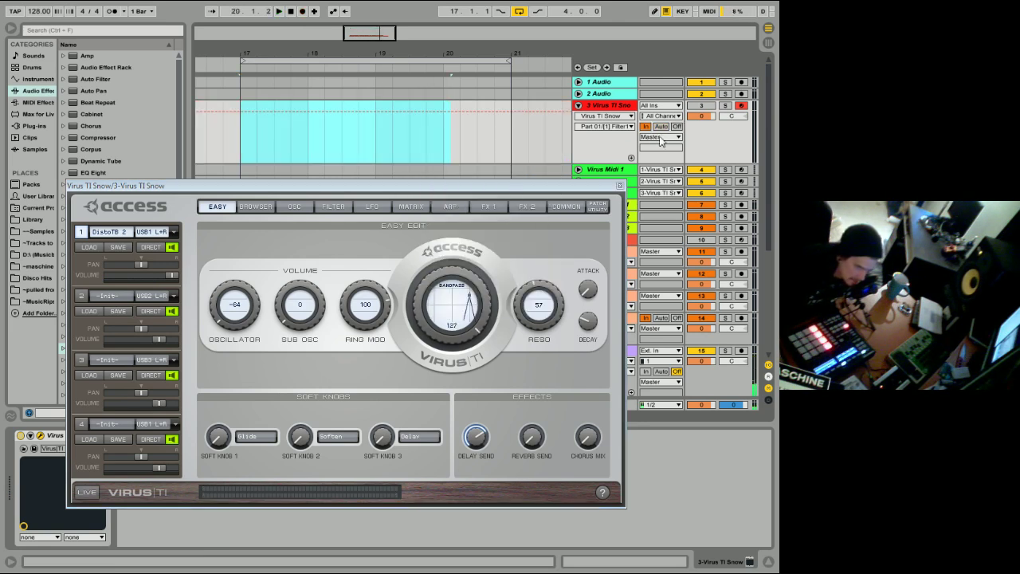
scroll(716, 152, "down", 1)
scroll(716, 151, "up", 1)
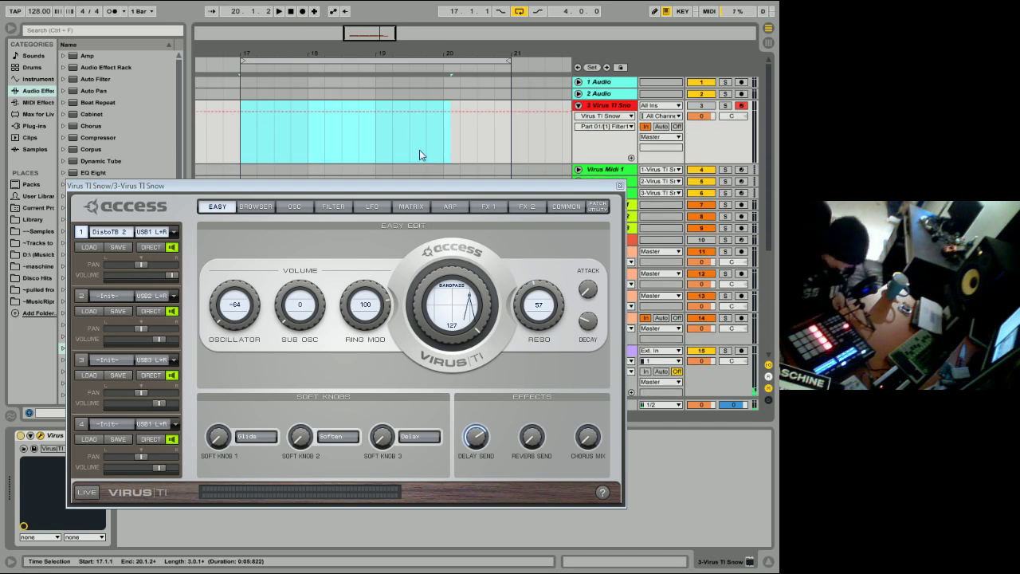
- Draw a stepped Filter 1 cutoff automation pattern across bars 17 to 21 on the Virus TI Snow track
key("b")
left_click(250, 143)
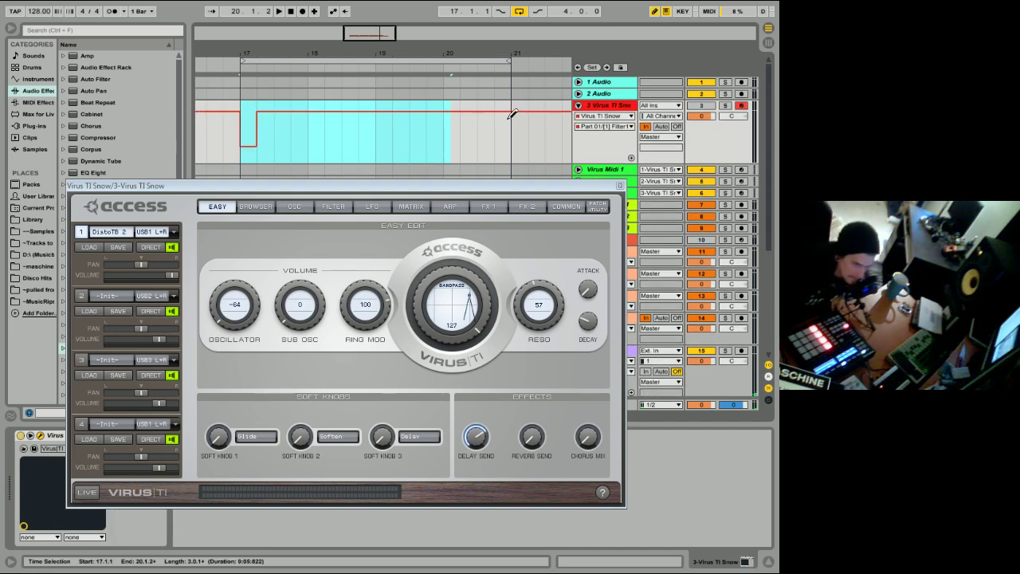
mouse_move(256, 115)
left_mouse_down()
mouse_move(482, 152)
mouse_move(505, 147)
mouse_move(468, 125)
mouse_move(457, 133)
mouse_move(493, 130)
mouse_move(499, 106)
left_mouse_up()
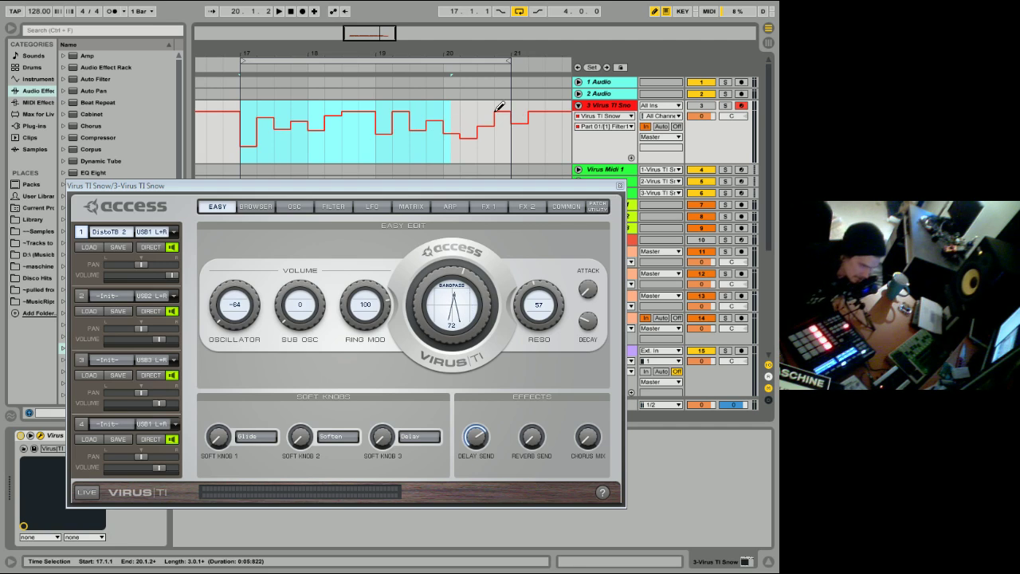
- Play the loop from 17.1.1 to check the drawn cutoff automation
left_click(243, 109)
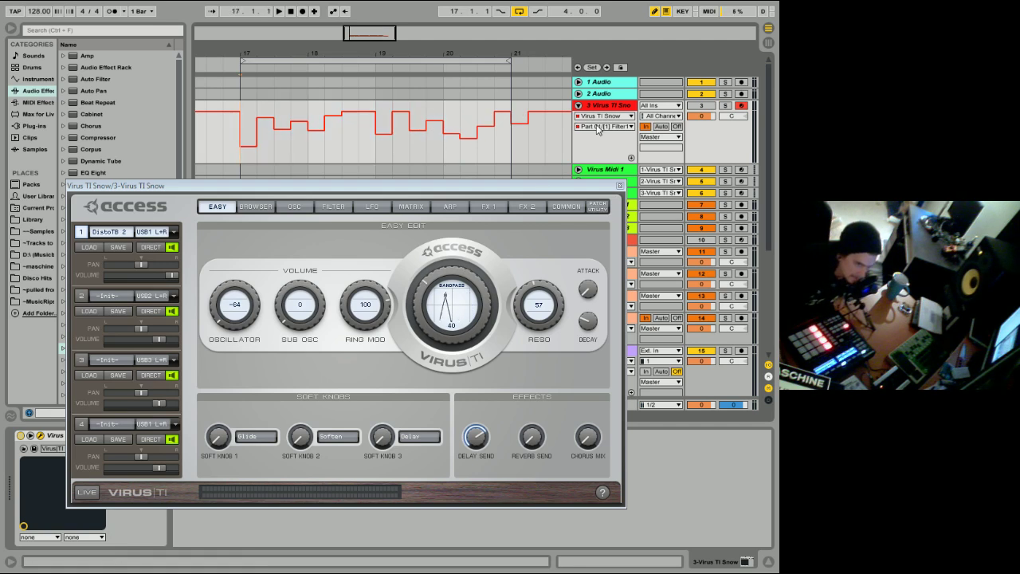
key("space")
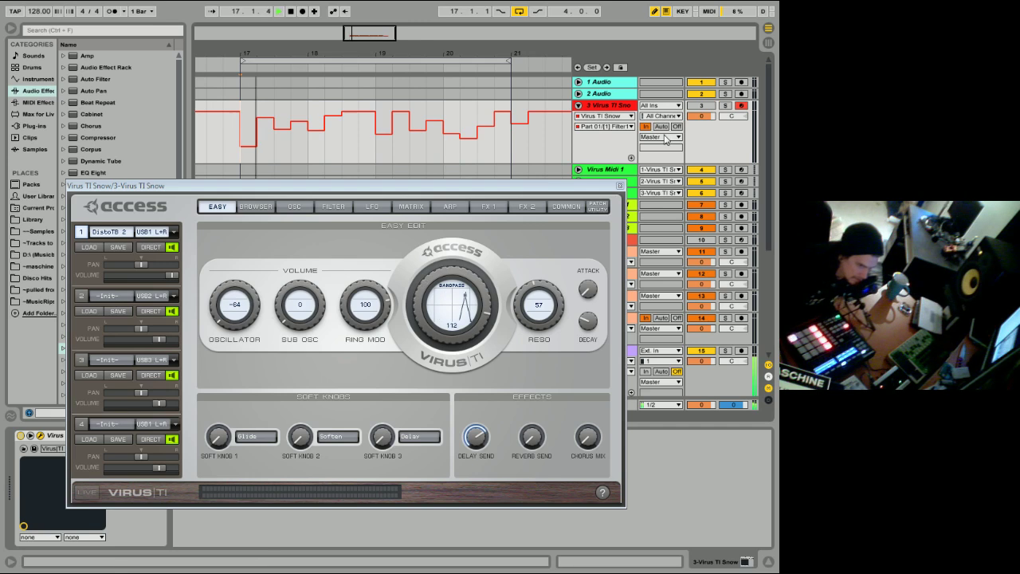
key("space")
- Switch on track 3, disarm it and set its monitoring to Auto
left_click(708, 105)
left_click(735, 107)
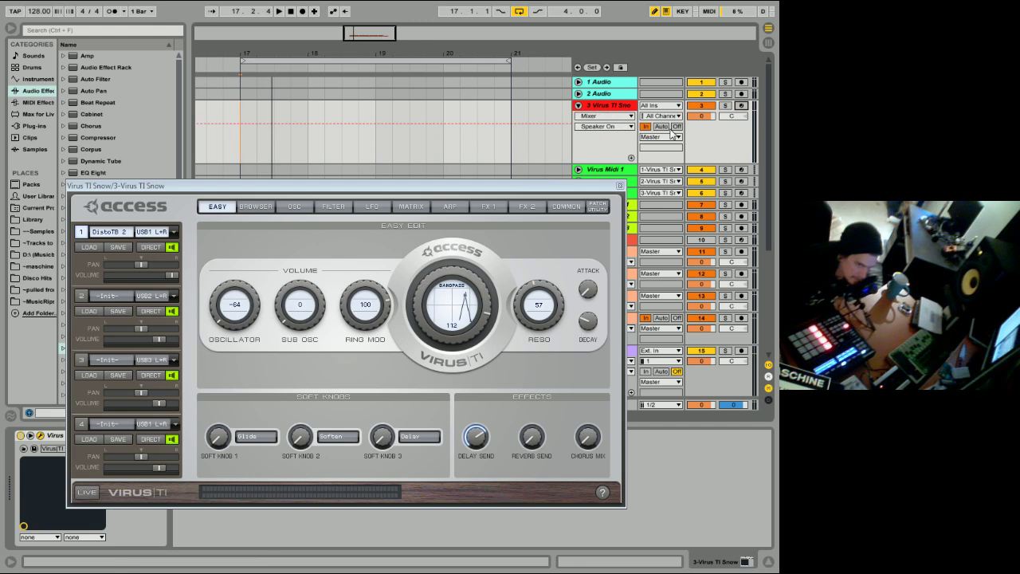
left_click(663, 127)
- Start loop playback and arm Virus Midi 1 for recording
key("space")
scroll(675, 186, "down", 1)
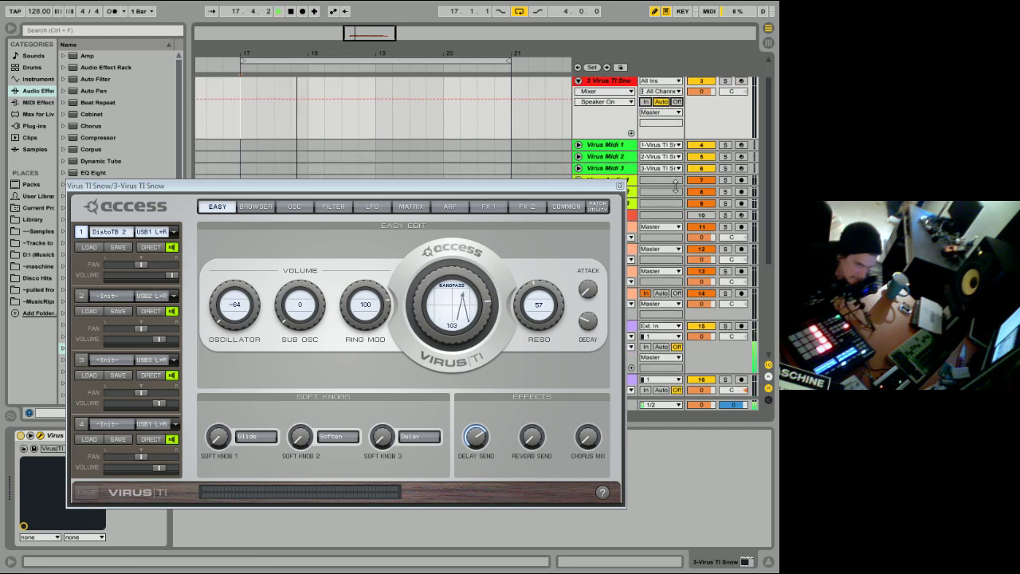
left_click(741, 145)
scroll(698, 209, "up", 1)
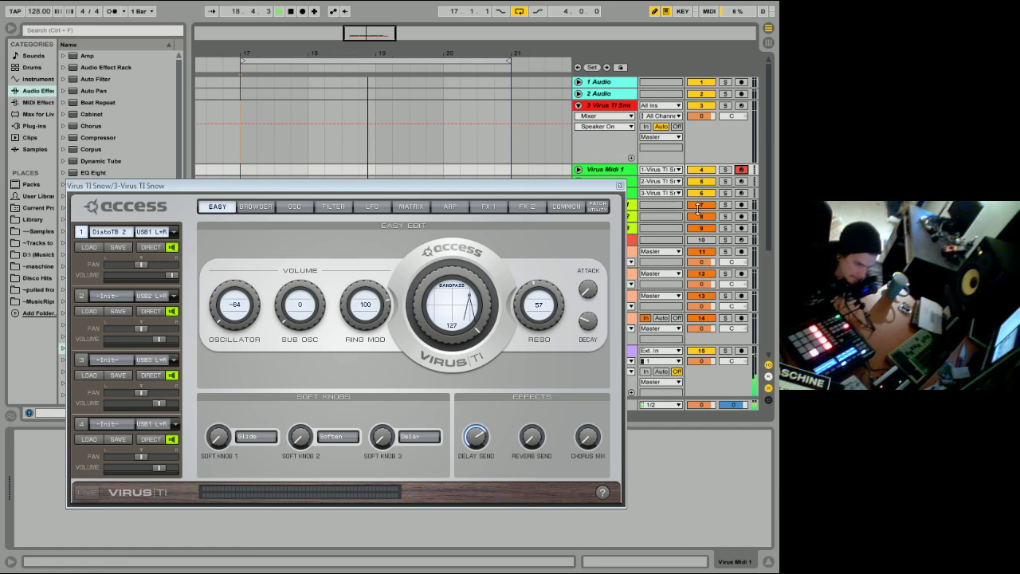
- Deactivate track 3 and unfold Virus Midi 1 to show its routing, keeping it armed
left_click(717, 131)
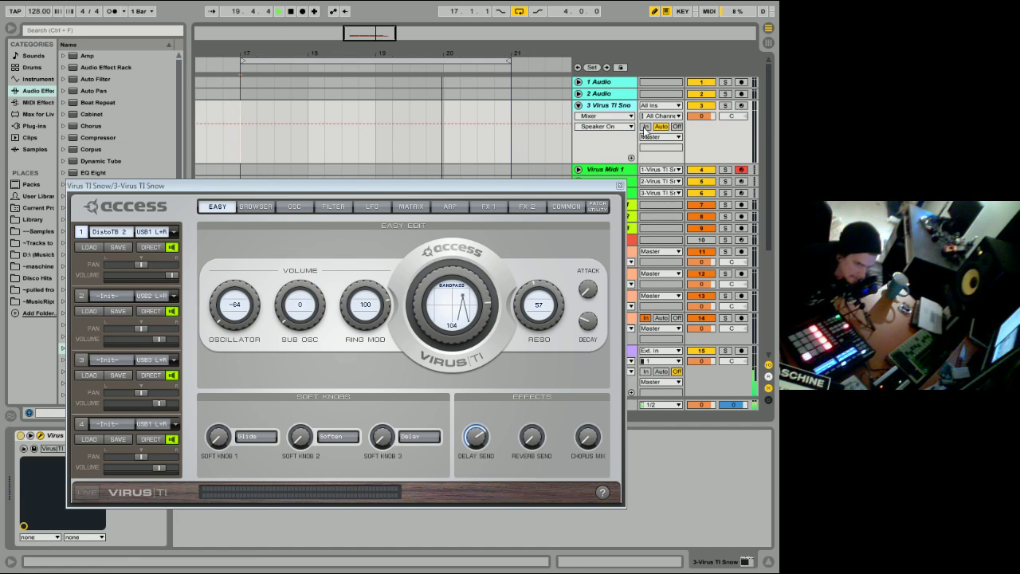
left_click(700, 105)
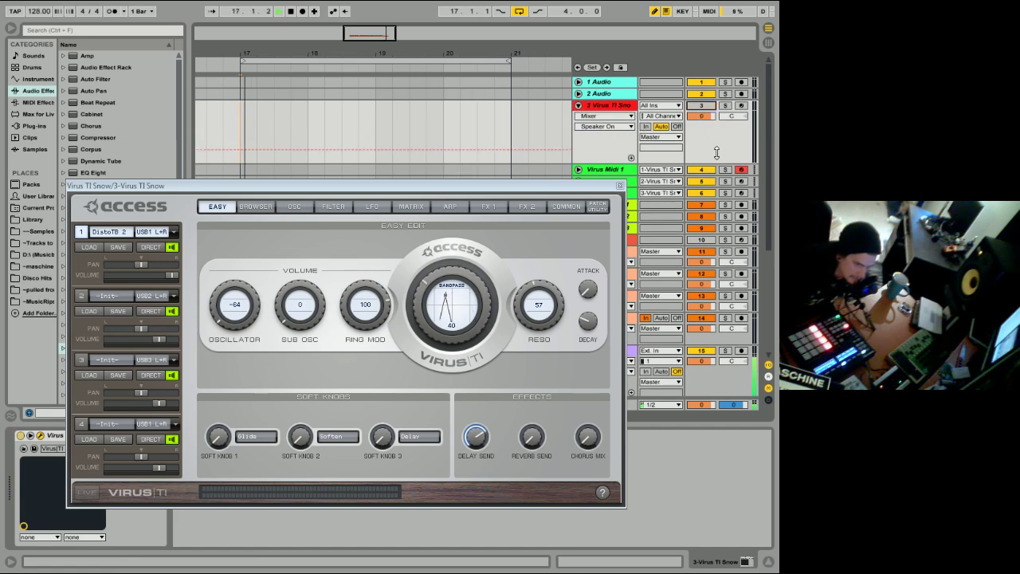
left_click(647, 171)
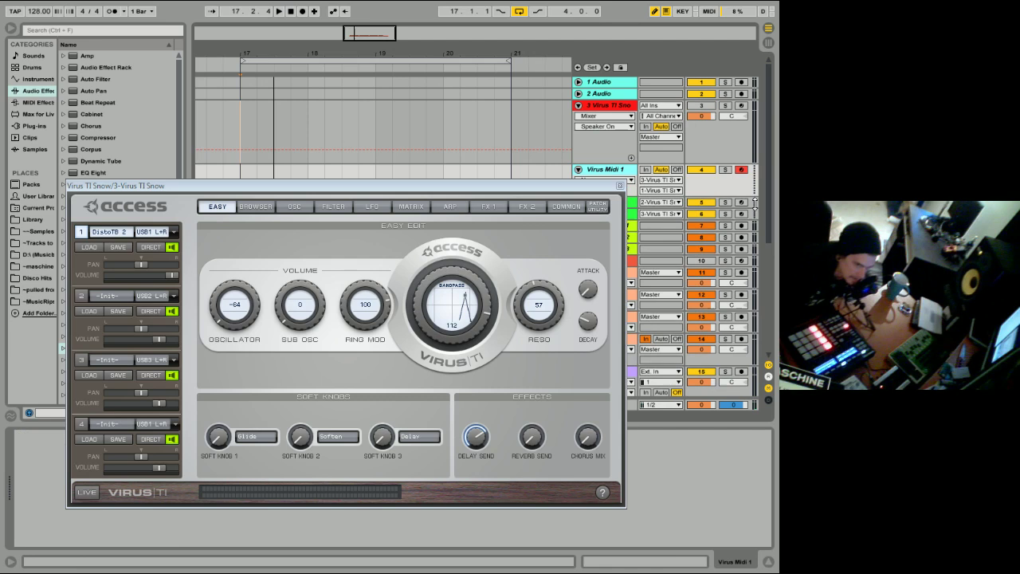
left_click(740, 171)
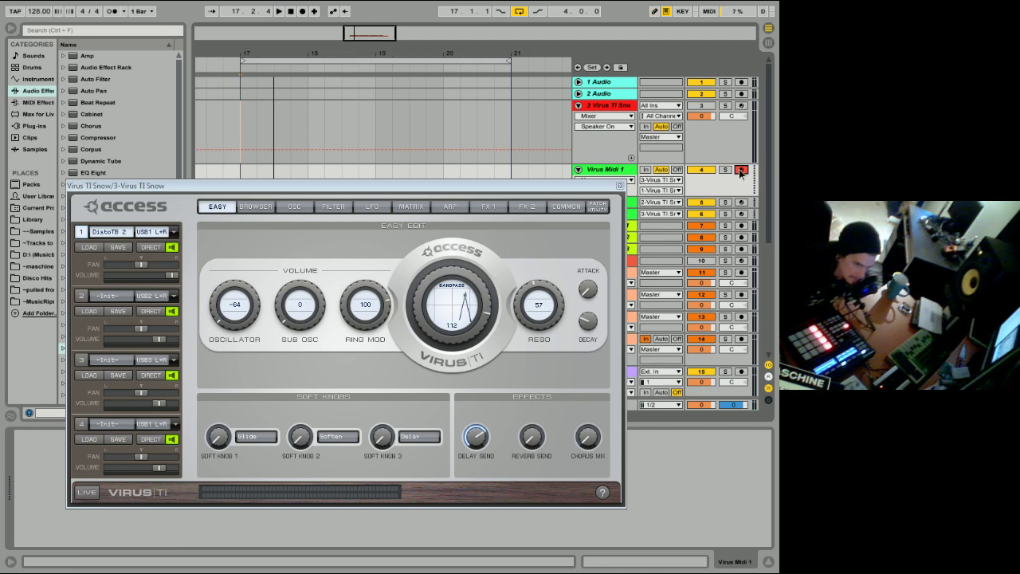
- Play the loop from 17.1.1 with draw mode off and display the Filter 1 cutoff automation on track 3
key("b")
left_click(241, 129)
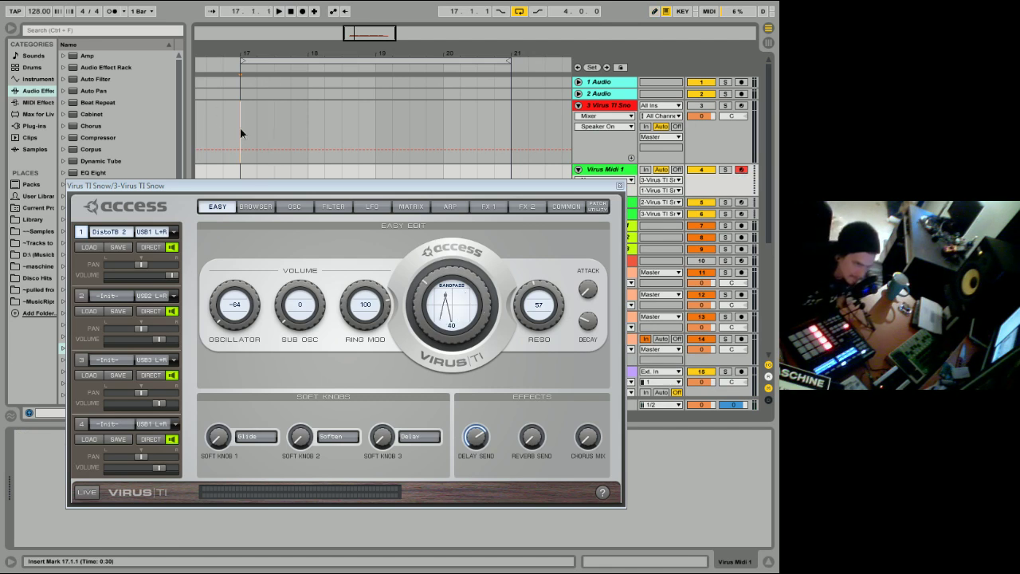
key("space")
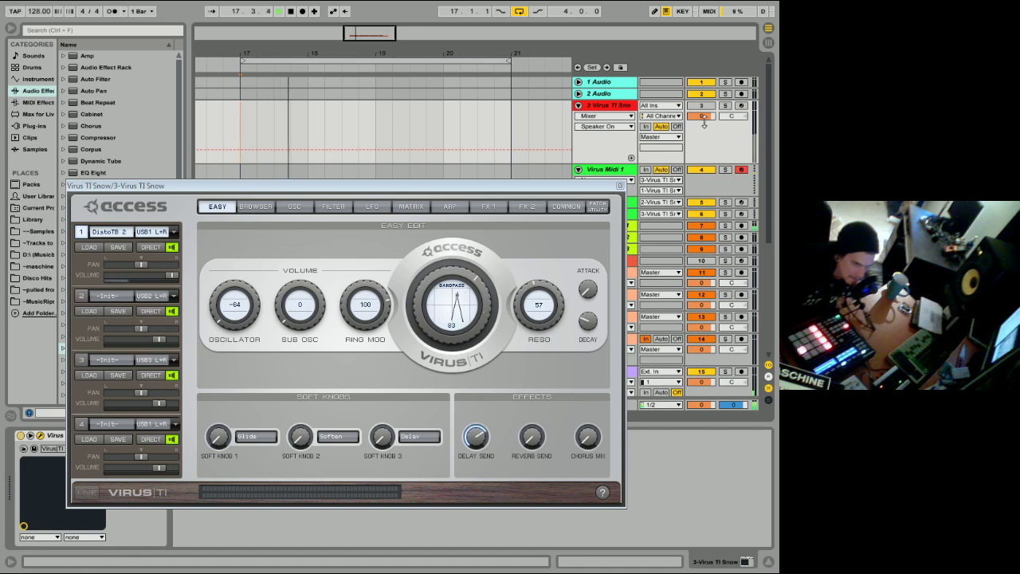
left_click(446, 268)
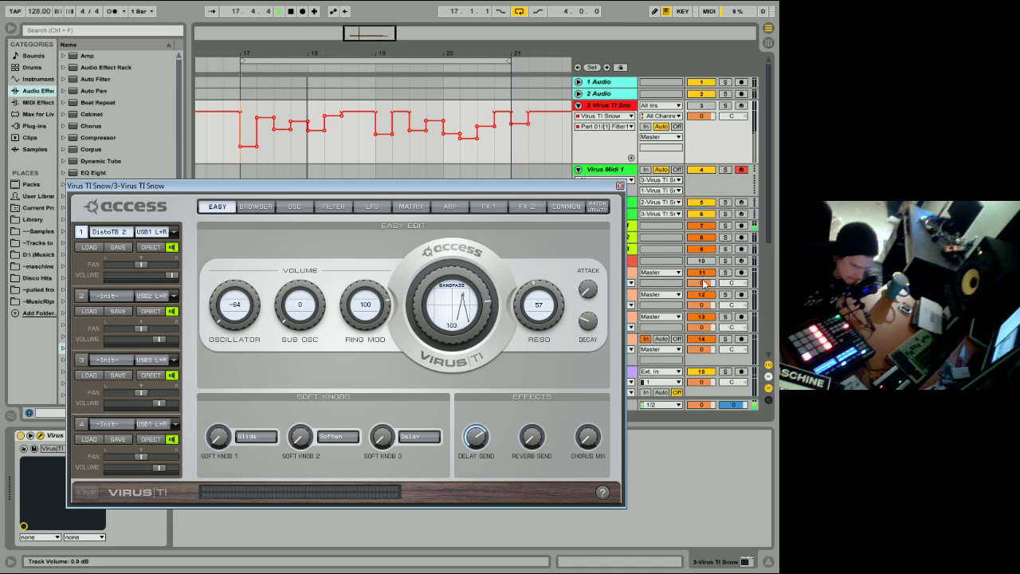
scroll(699, 375, "down", 3)
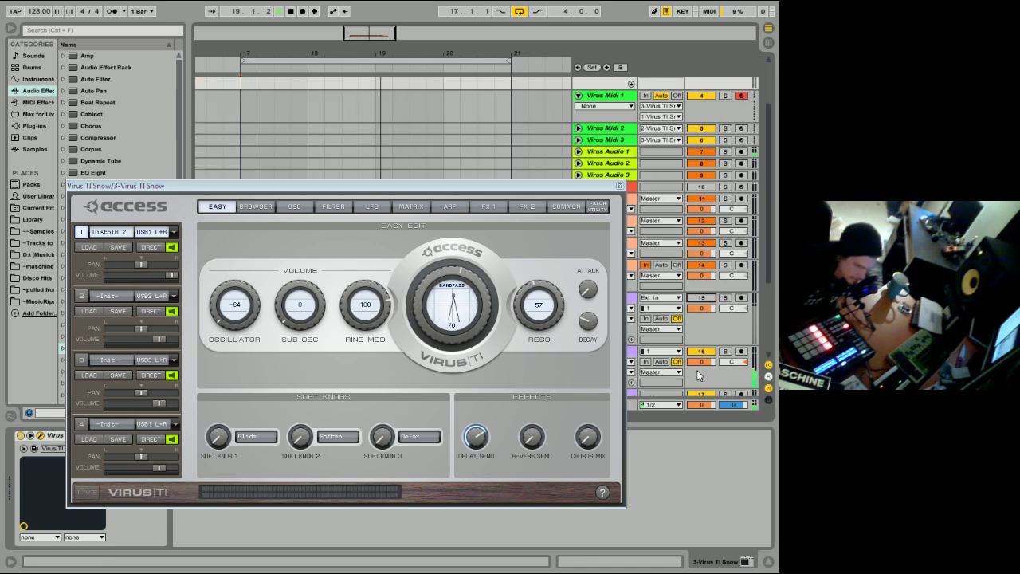
scroll(765, 239, "up", 3)
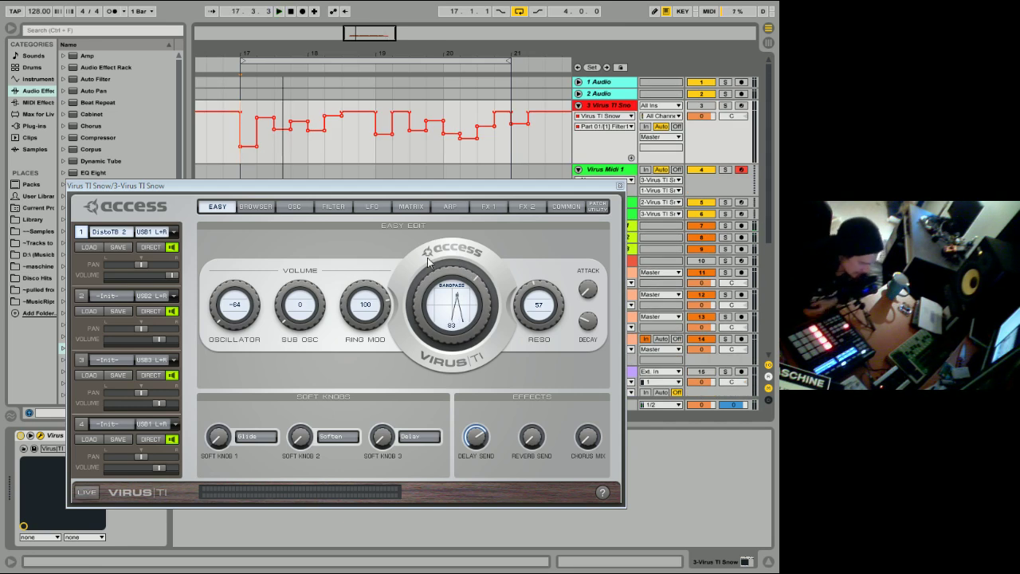
- Close the Virus TI Snow plug-in window and select the 16 Audio track to show its effects
left_click(620, 187)
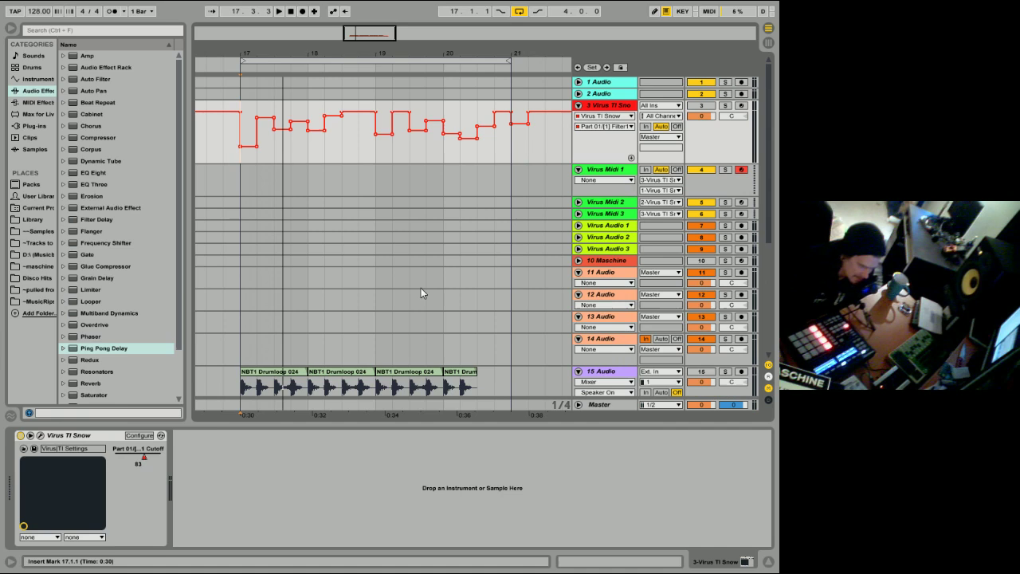
left_click(40, 435)
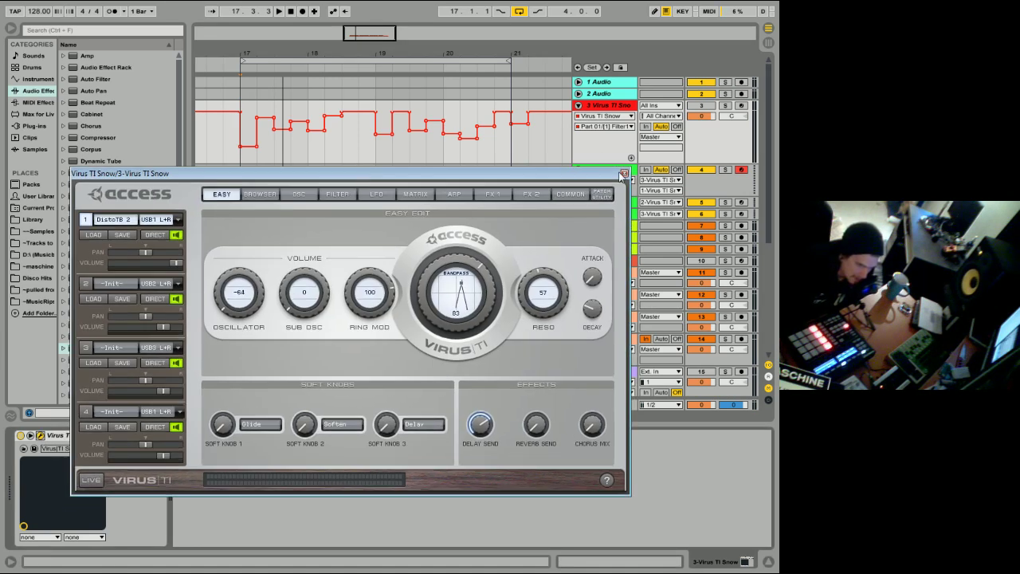
left_click(624, 174)
left_click_drag(770, 130, 769, 240)
left_click(694, 251)
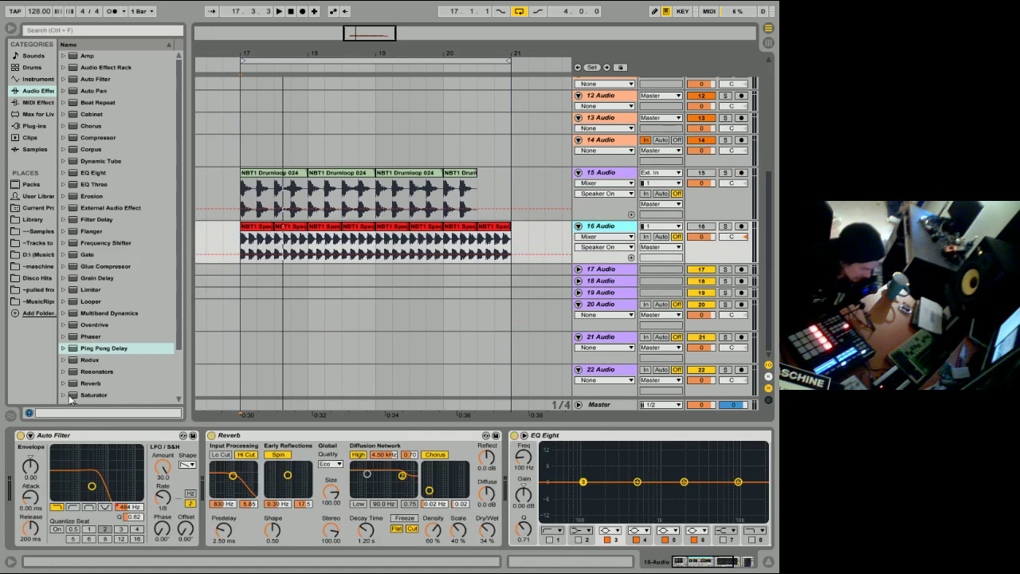